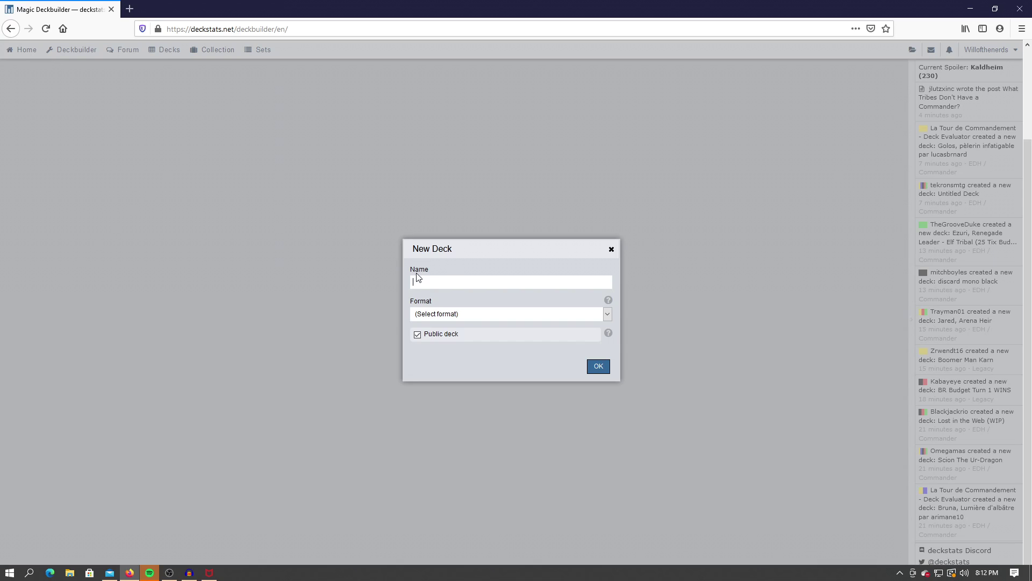
left_click(301, 28)
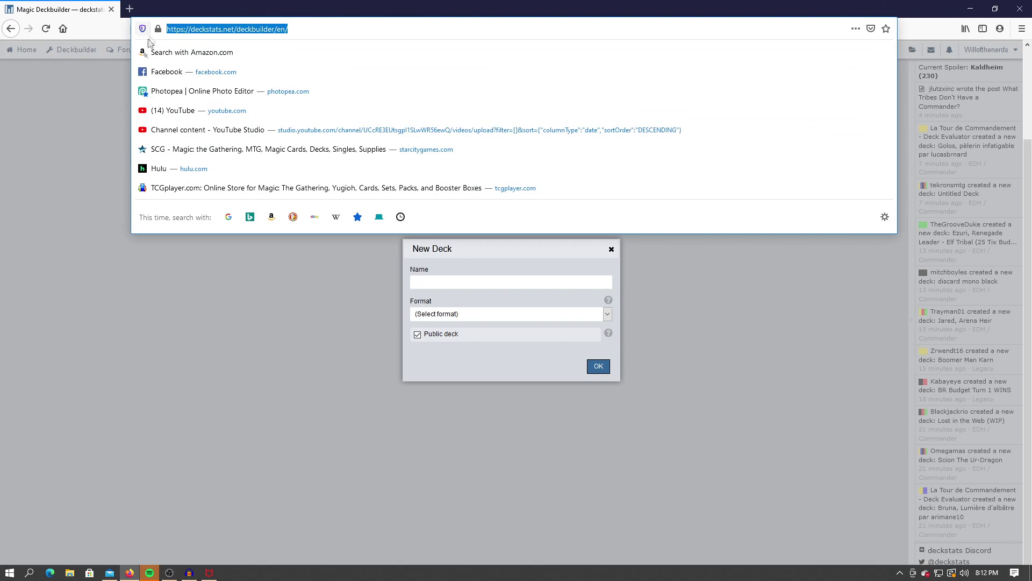
left_click(337, 194)
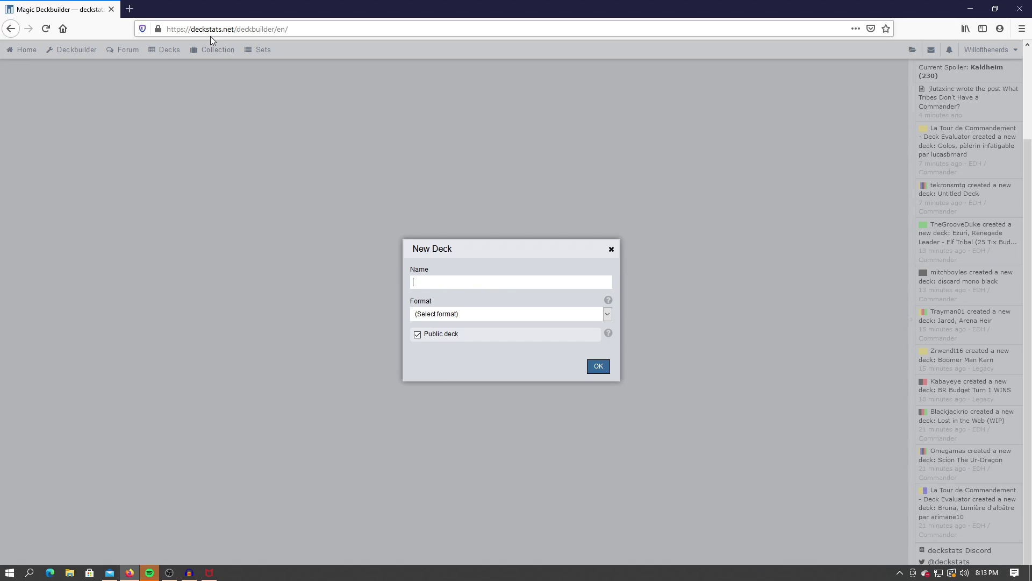
Create a new public deck named "Assassin and Rogue Deck" in the Casual format
type("Assassin and Rogue Deck")
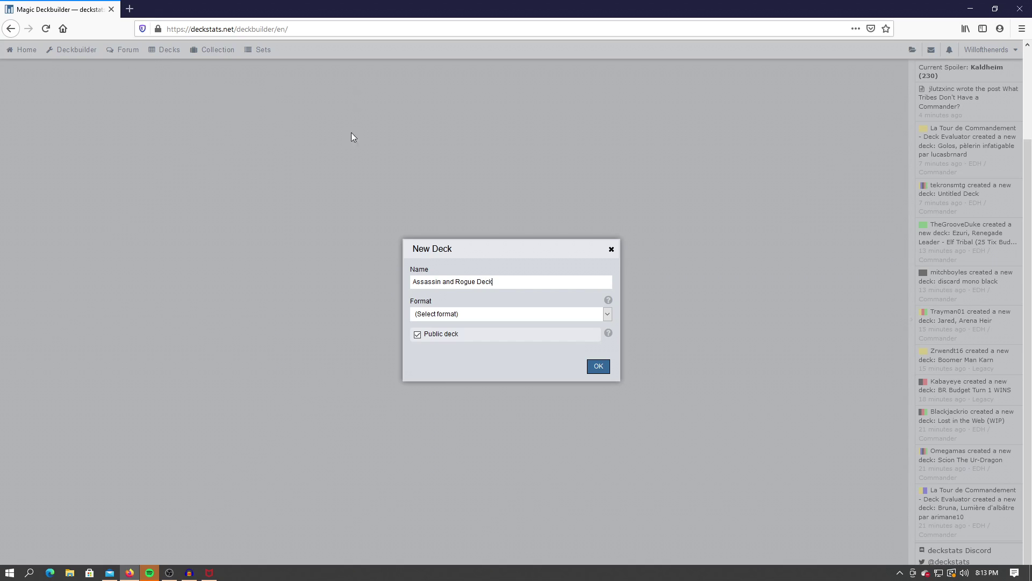
left_click(547, 314)
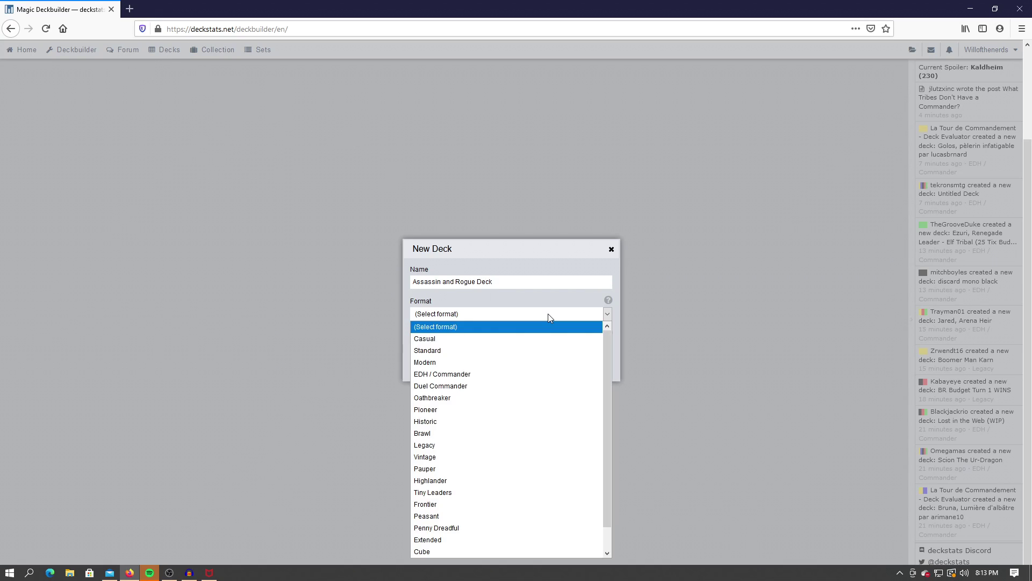
left_click(490, 338)
left_click(417, 335)
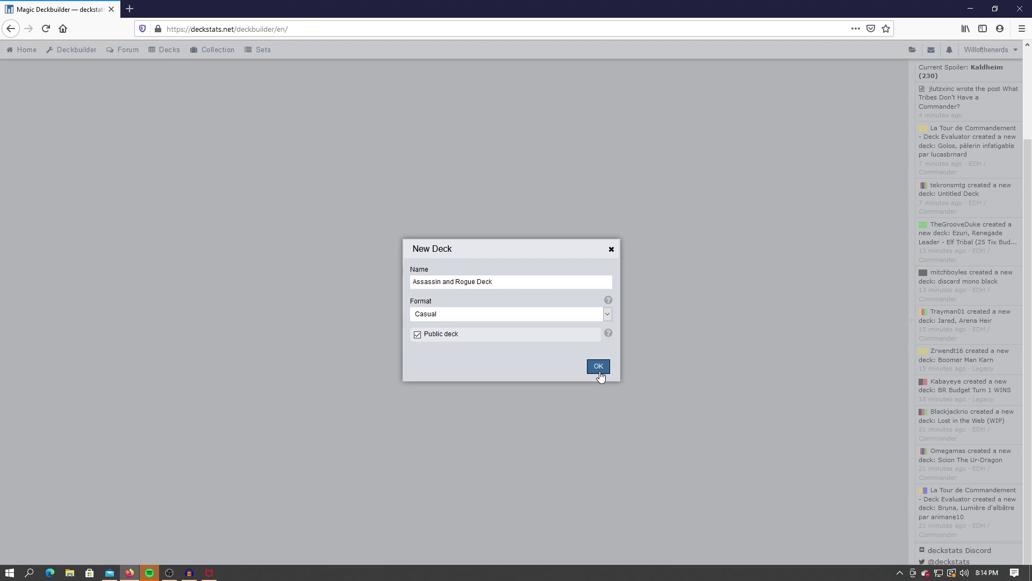
left_click(600, 369)
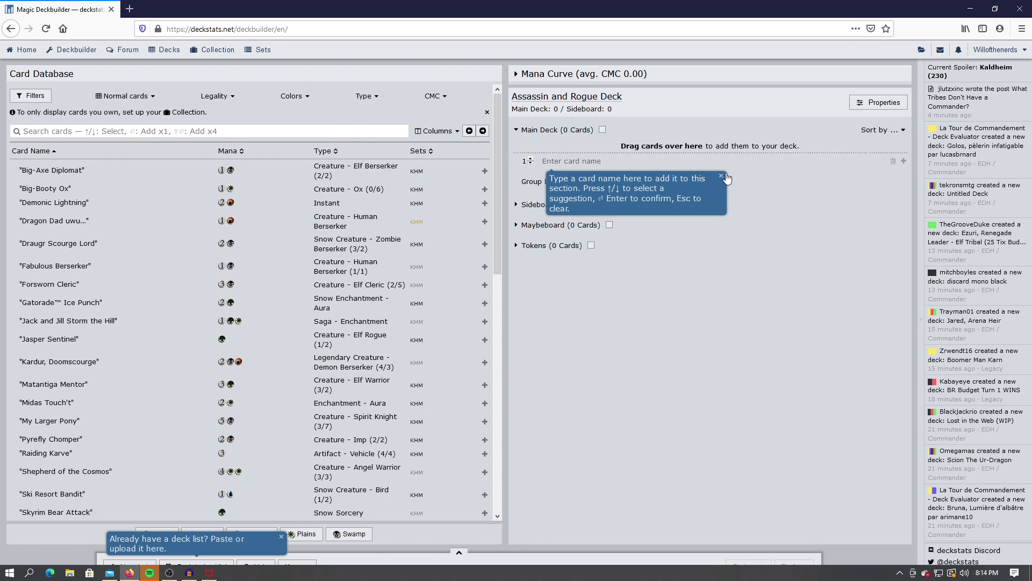
Dismiss the card-entry hint and add the Swamp card to the main deck
left_click(723, 178)
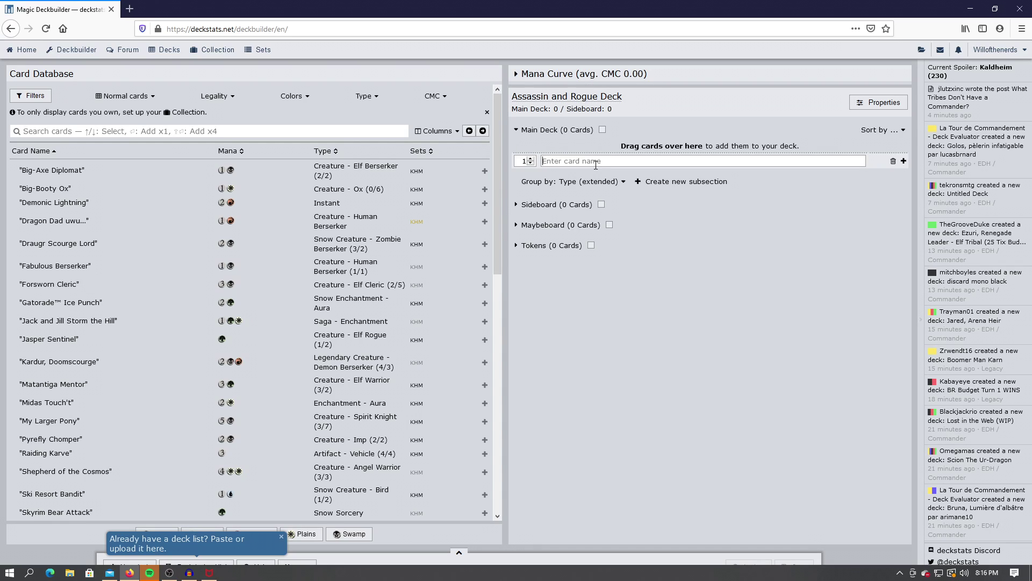
type("swamps")
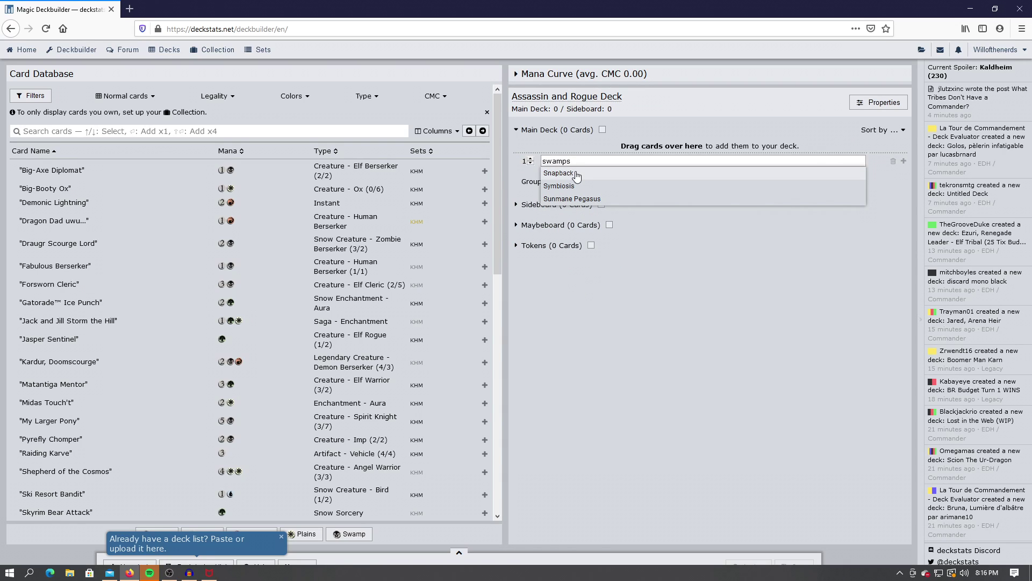
key("BackSpace")
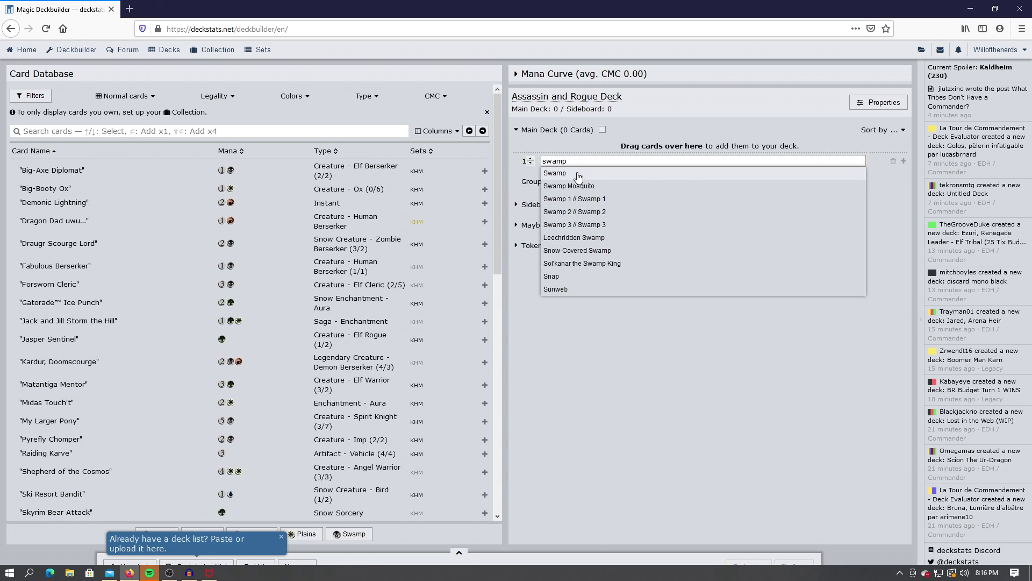
key("Return")
Set the quantity of Swamp in the main deck to 9
left_click(532, 161)
left_click(531, 160)
left_click(531, 161)
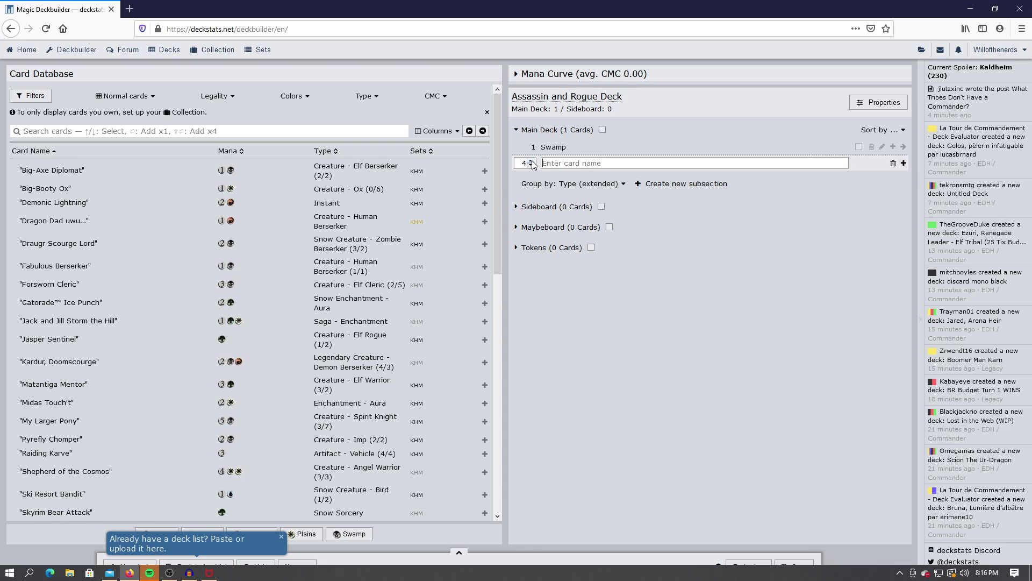
left_click(532, 161)
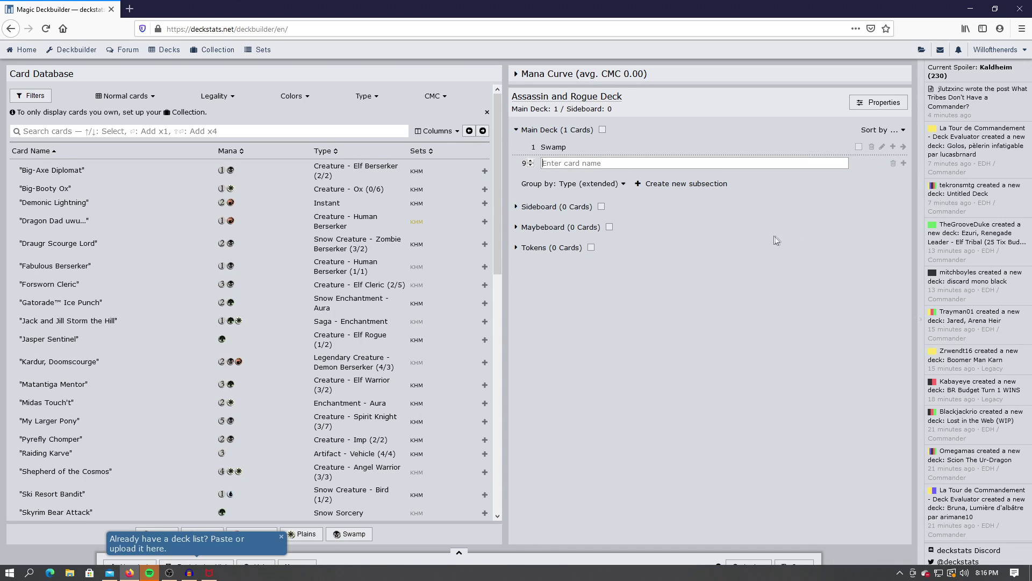
double_click(528, 147)
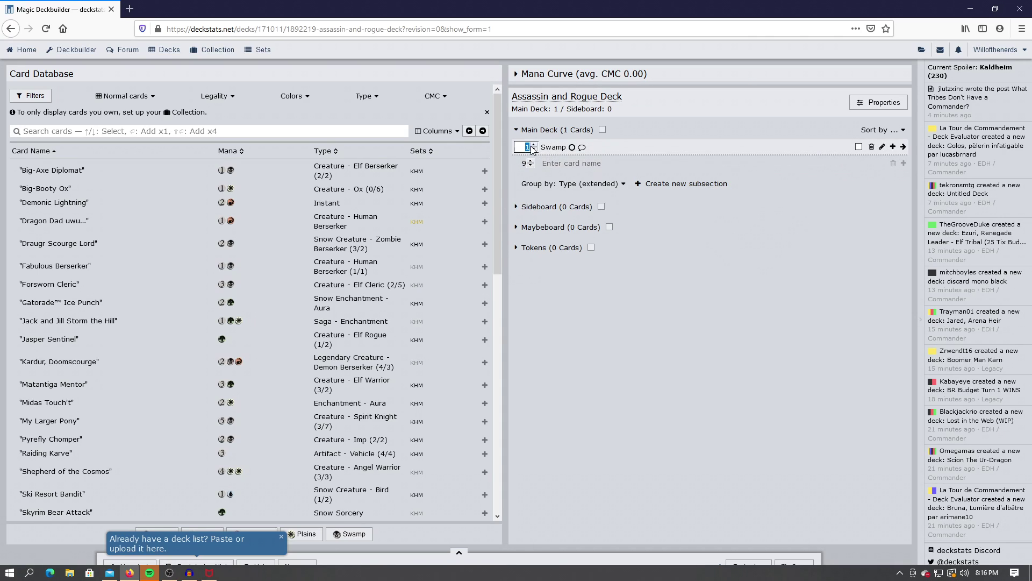
type("9")
key("Return")
Add 6 copies of Island to the main deck
left_click(551, 166)
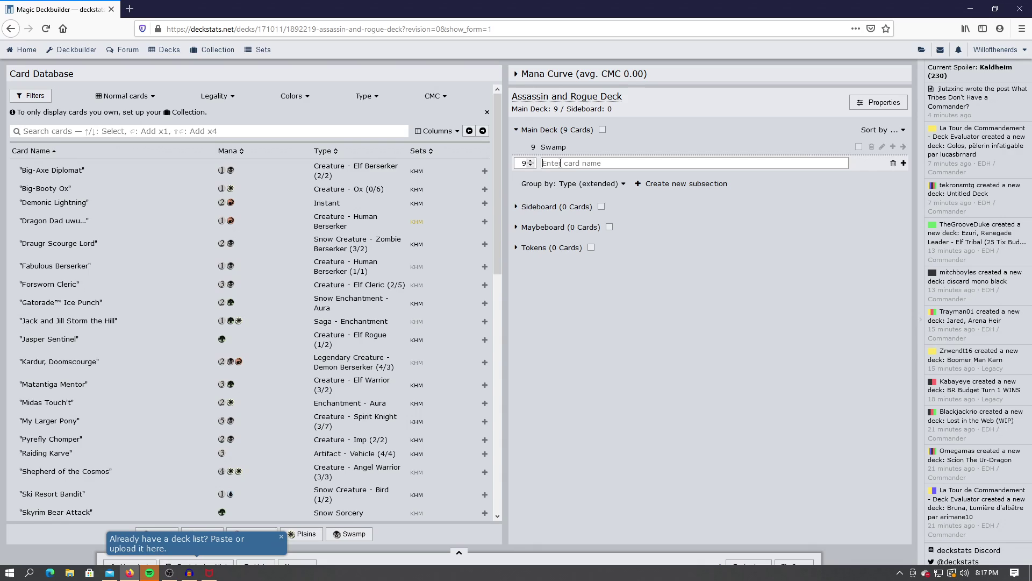
left_click(530, 166)
type("island")
key("Return")
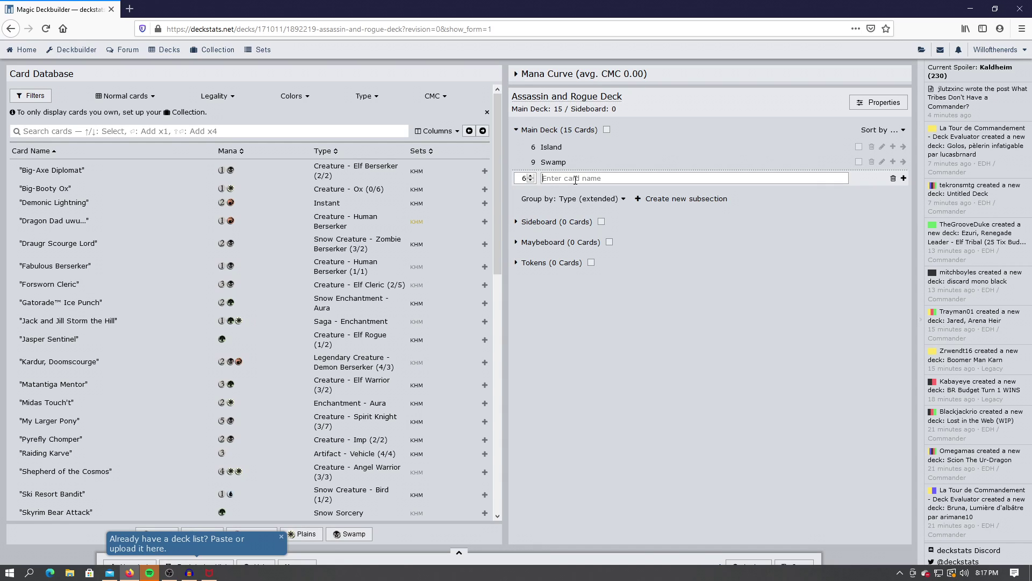
Find Golgari Guildgate by name and add it to the main deck
type("gol")
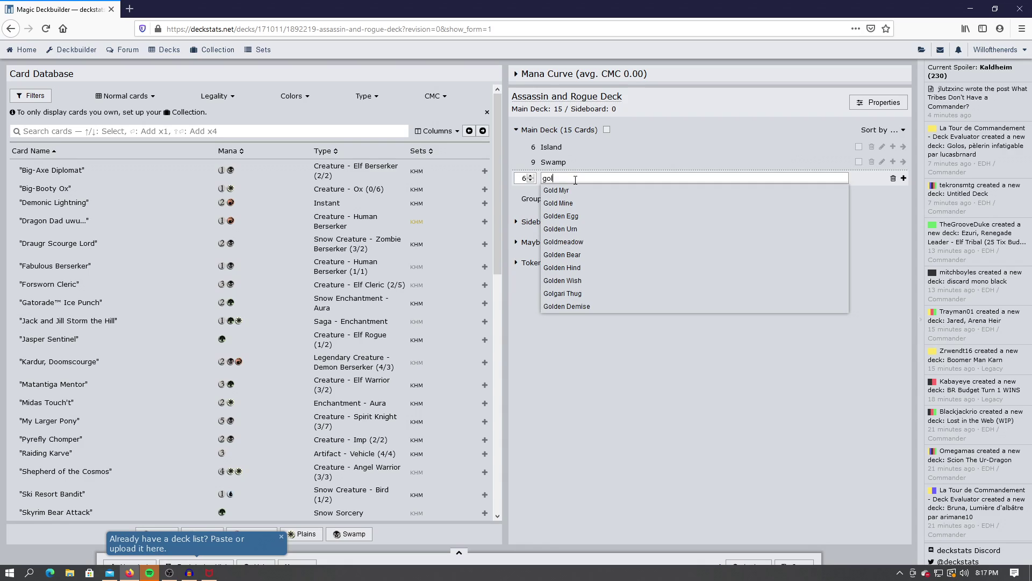
type("gari")
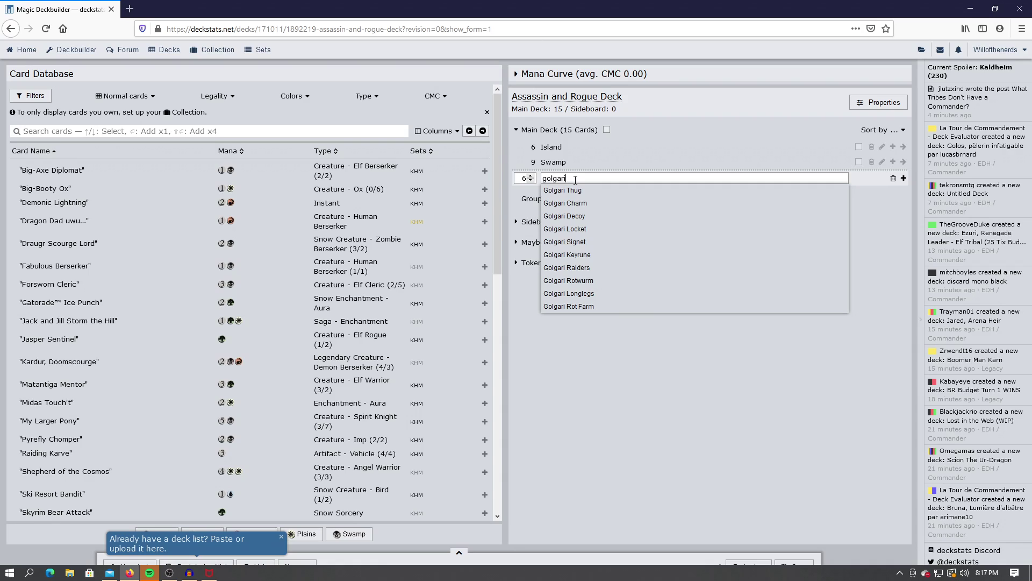
type(" g")
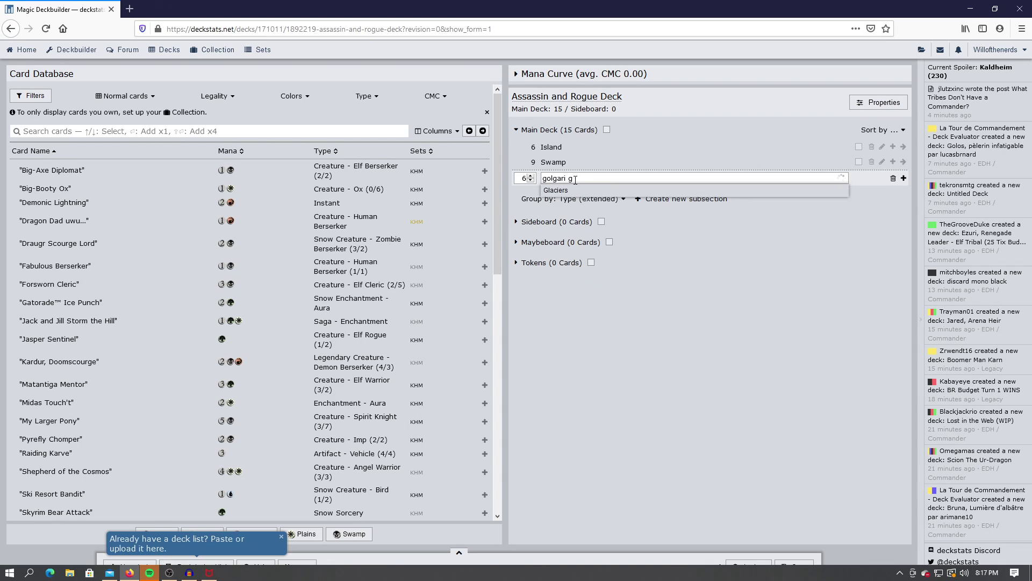
type("ui")
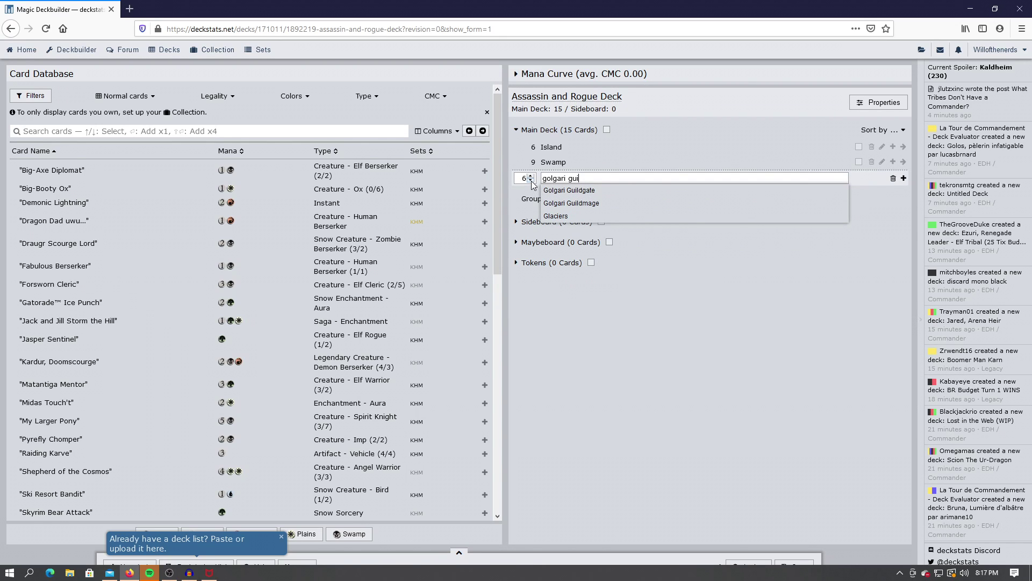
left_click(567, 191)
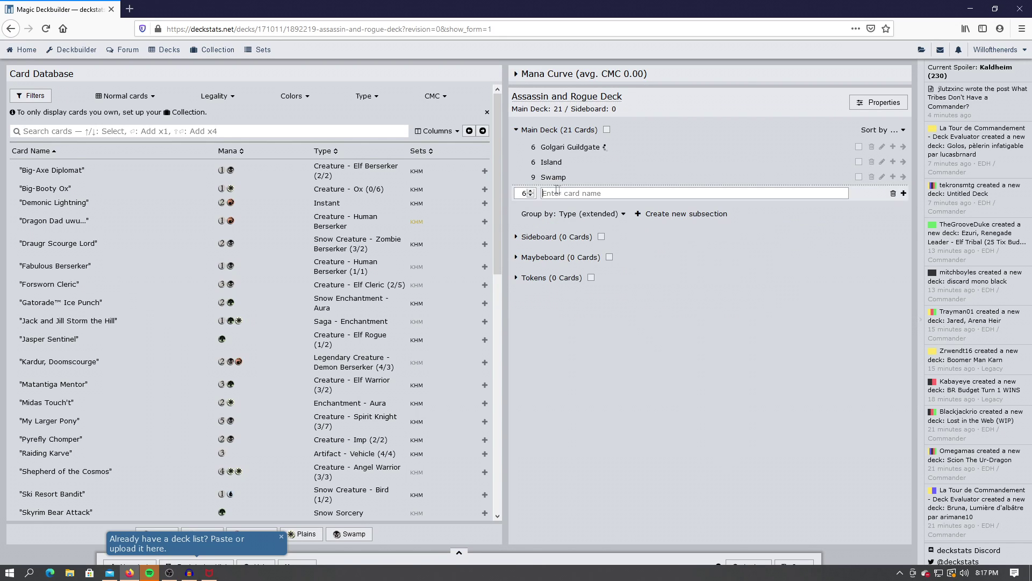
Set the quantity of Golgari Guildgate in the main deck to 2
left_click(561, 149)
left_click(624, 42)
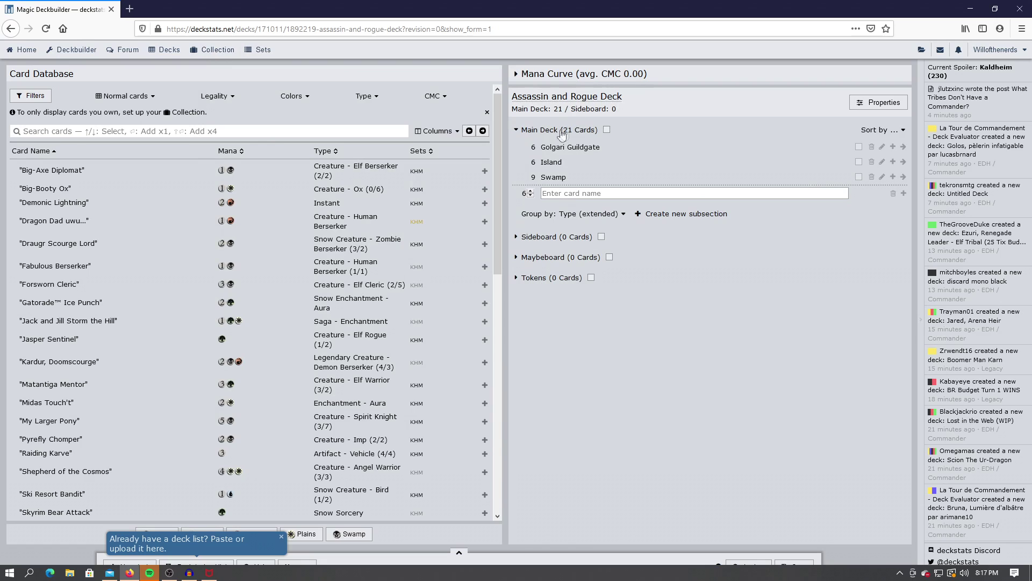
left_click(534, 148)
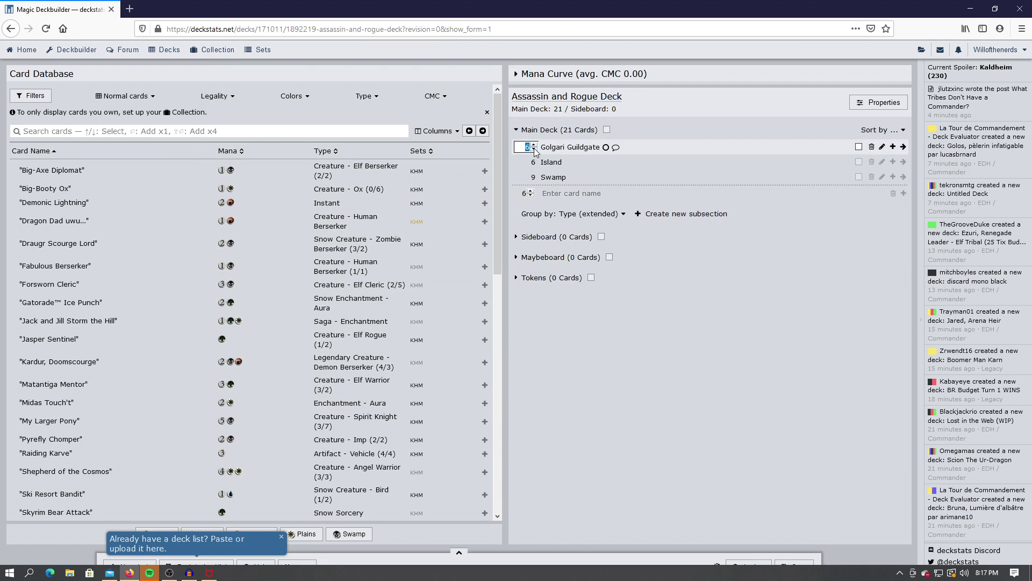
type("2")
key("Return")
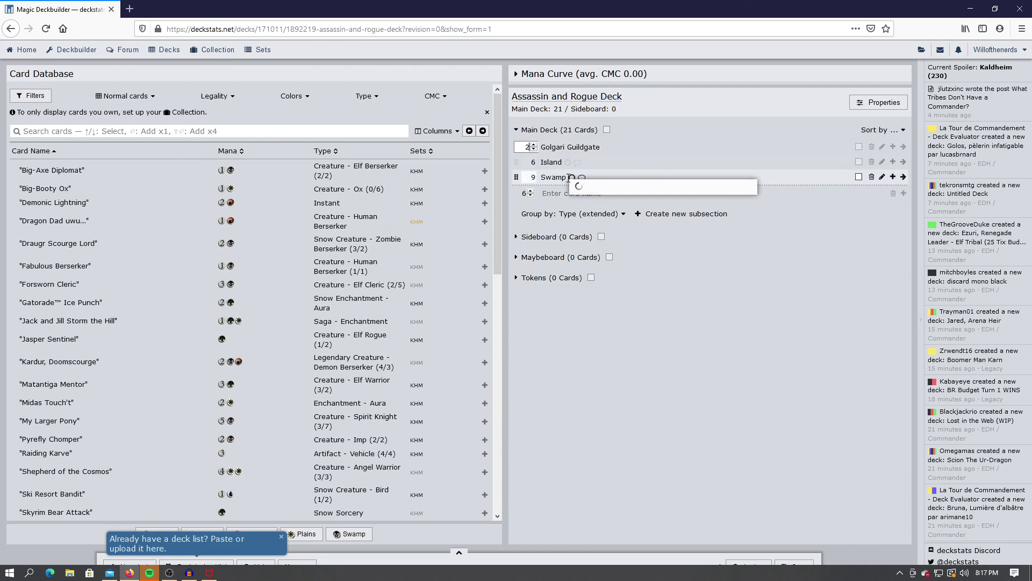
Add 4 copies of Dimir Guildgate to the main deck
double_click(533, 197)
left_click(598, 195)
type("dimir")
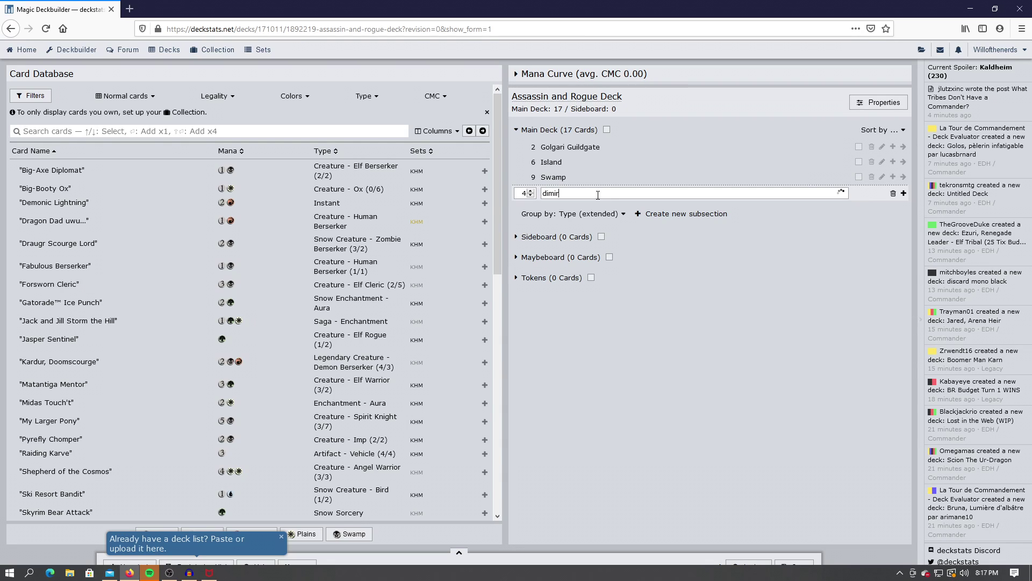
type(" guil")
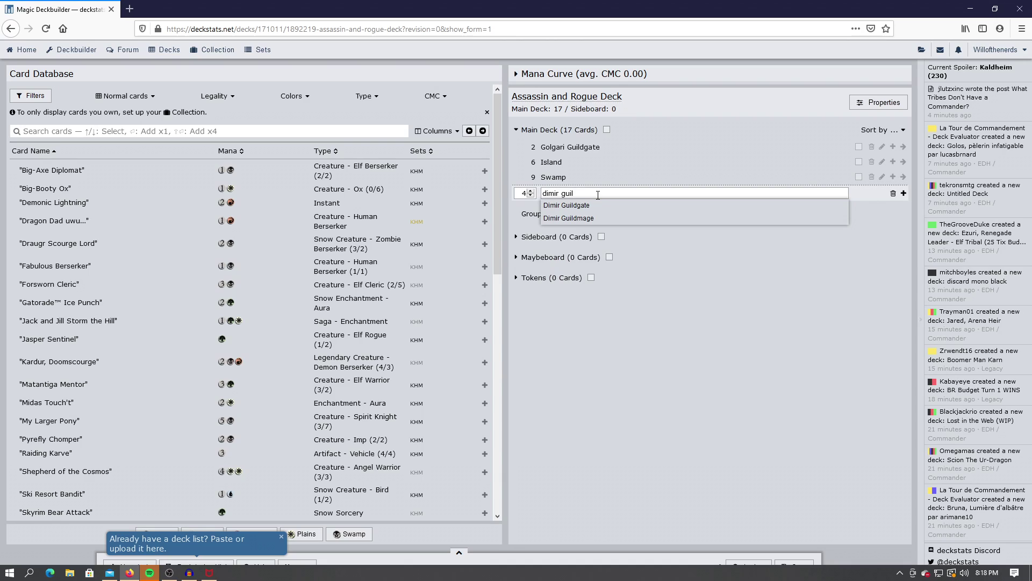
left_click(592, 206)
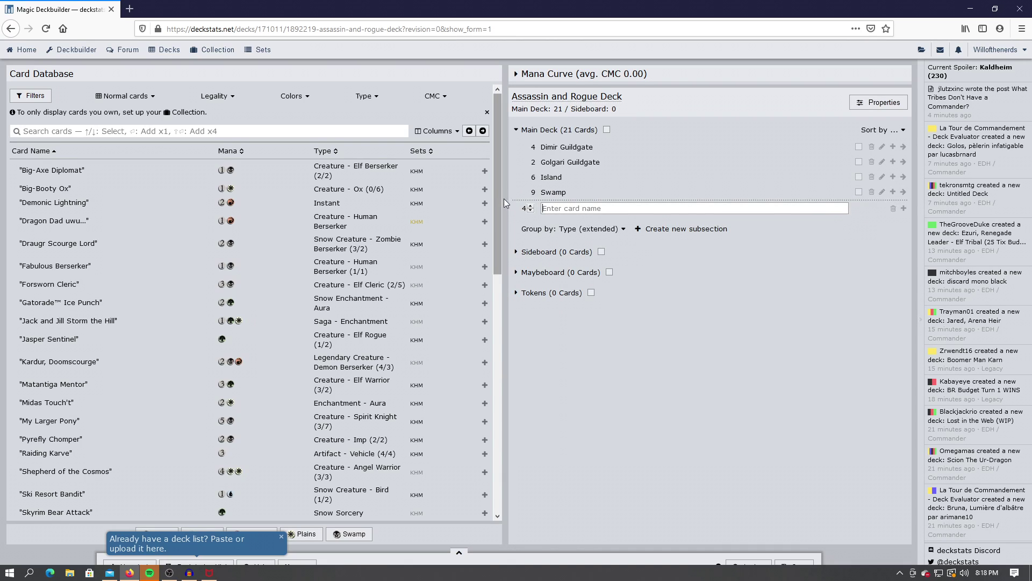
Reduce the quantity of Swamp in the main deck to 8
left_click(531, 211)
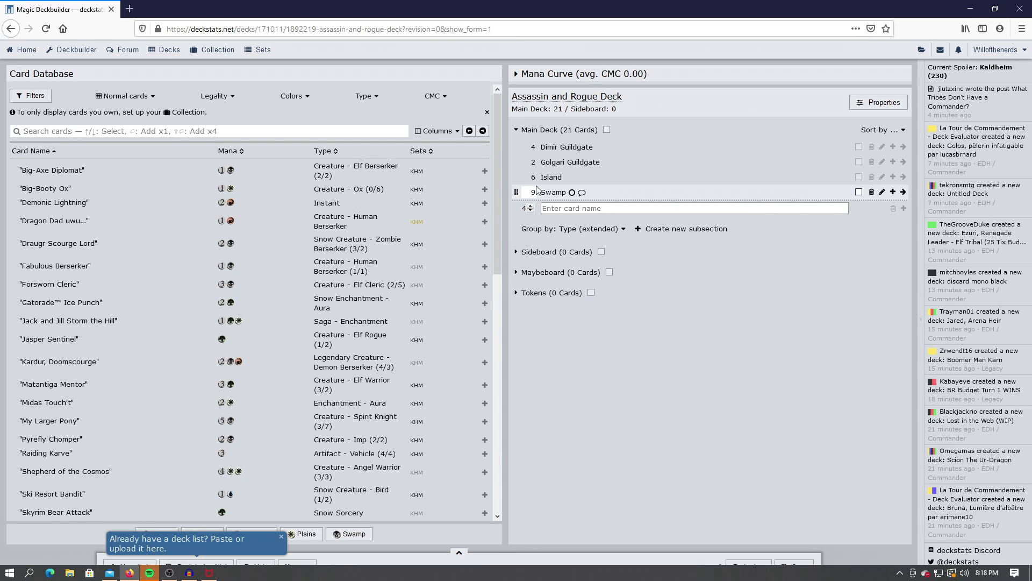
left_click(534, 196)
left_click(534, 195)
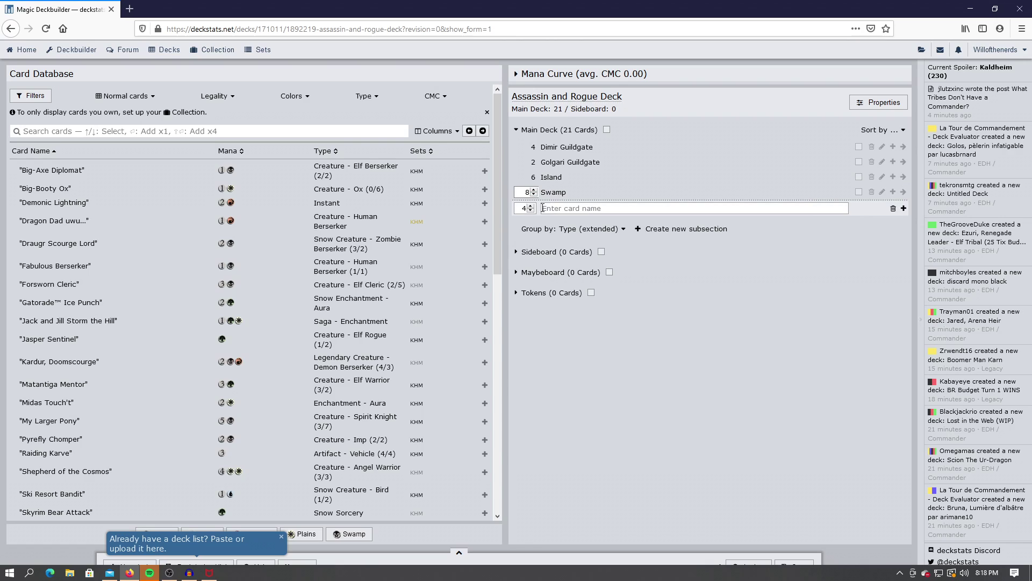
Add 2 copies of Simic Guildgate to the main deck
left_click(532, 210)
left_click(560, 208)
type("simic guild")
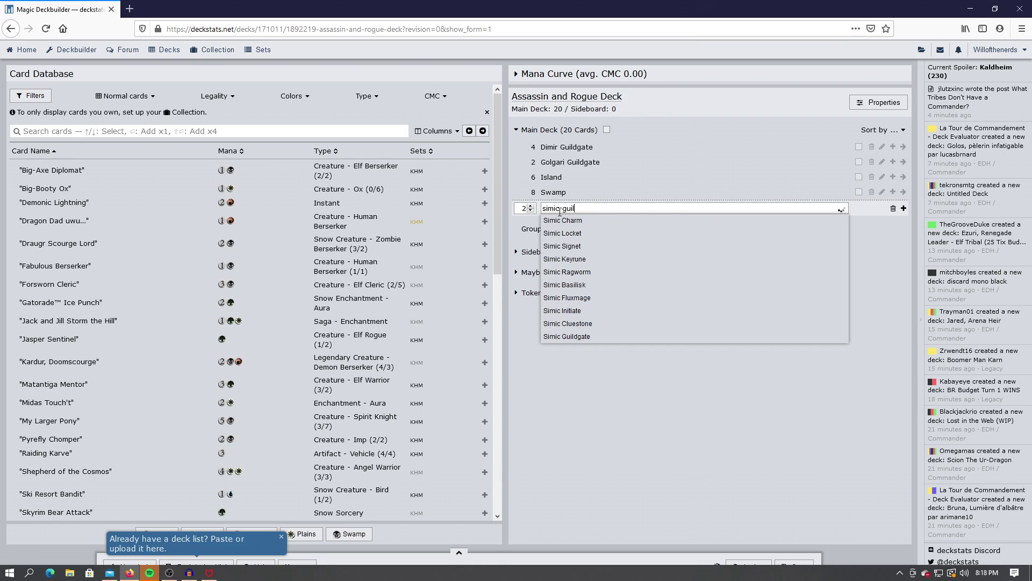
mouse_move(588, 224)
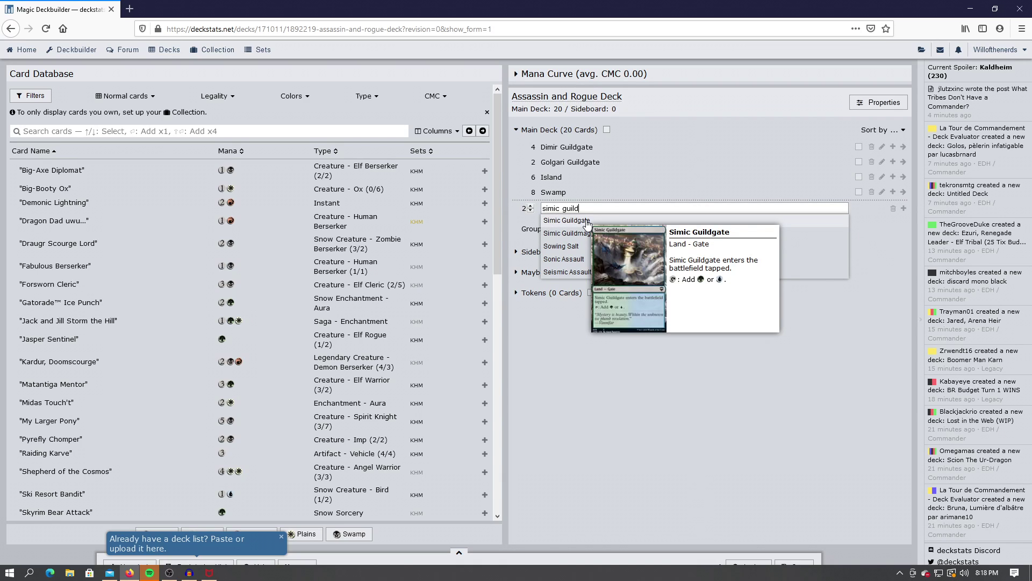
left_click(588, 223)
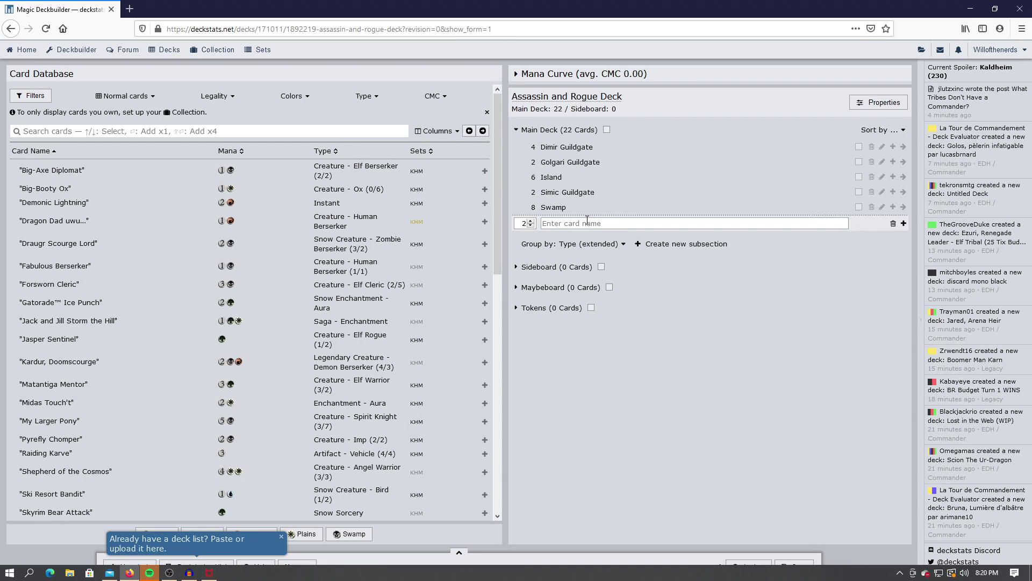
Add 2 copies of Royal Assassin to the main deck, view its card details and close them
type("royal as")
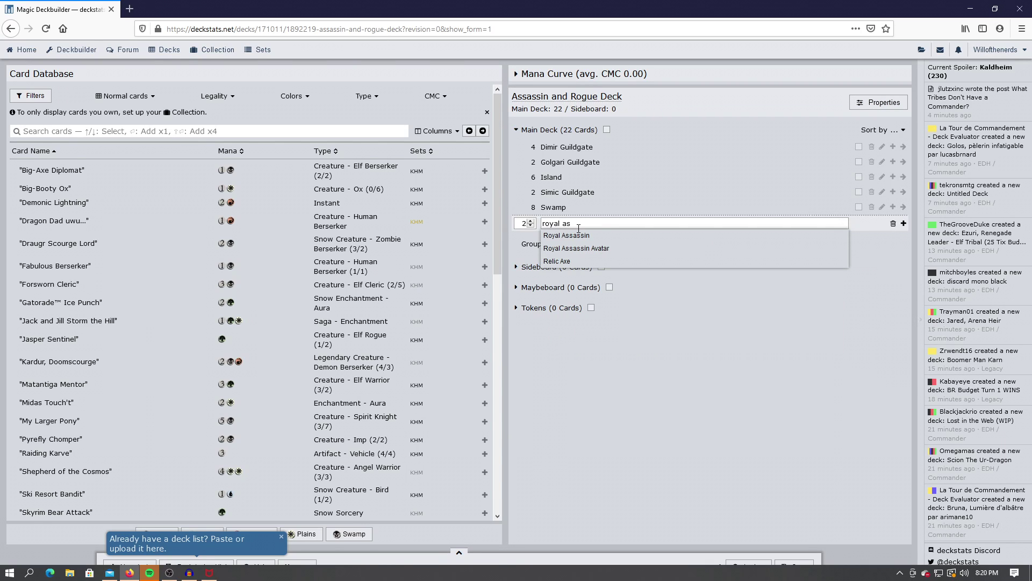
left_click(569, 236)
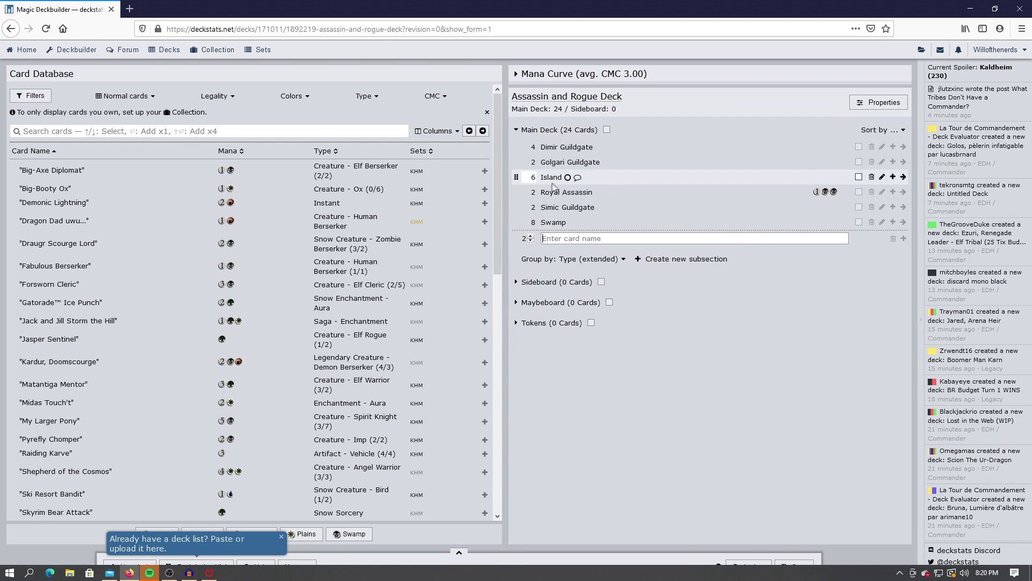
left_click(562, 194)
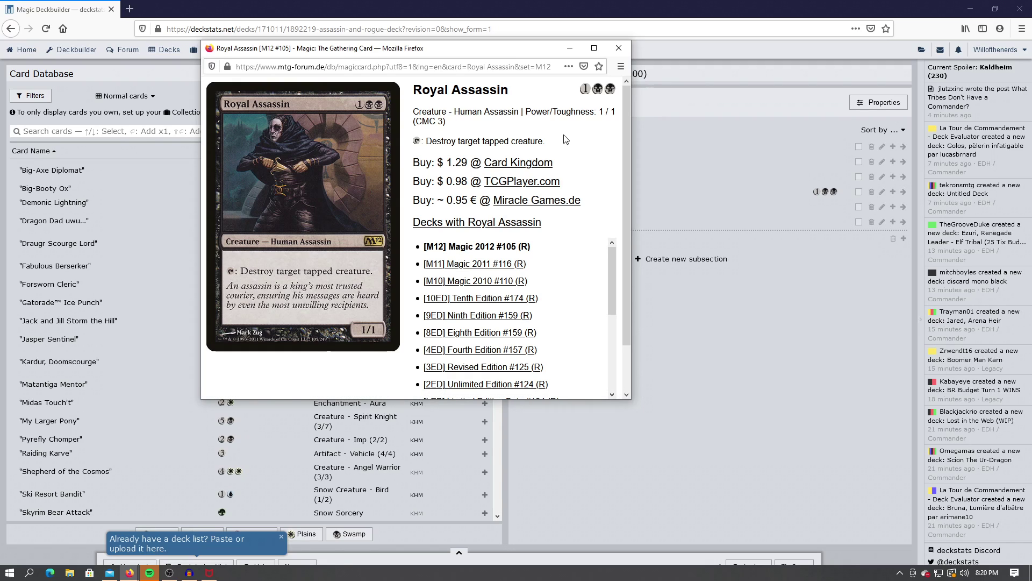
left_click(619, 47)
Add 2 copies of Dark Impostor to the main deck, view its card details and close them
left_click(602, 242)
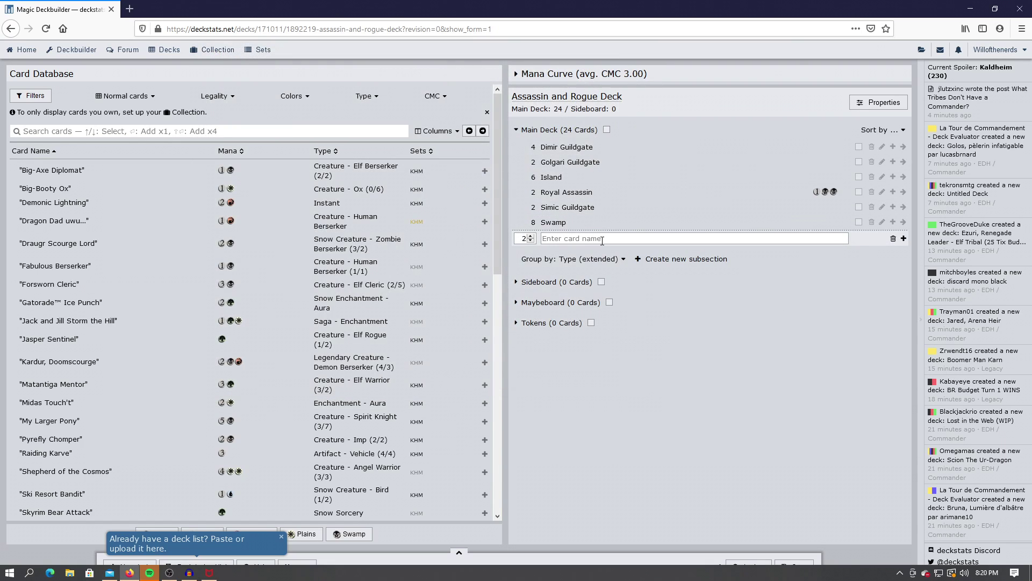
type("dark imp")
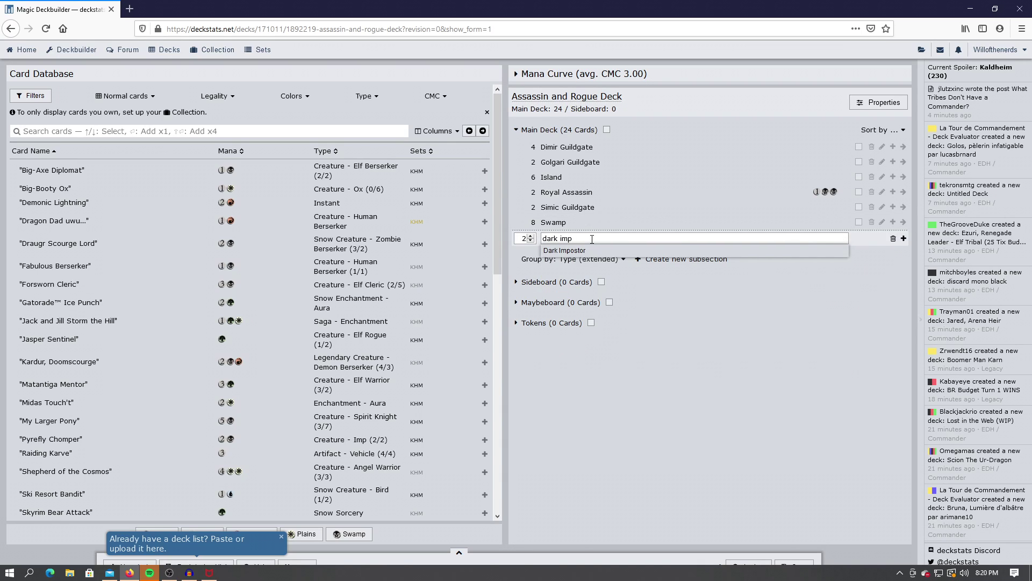
left_click(589, 250)
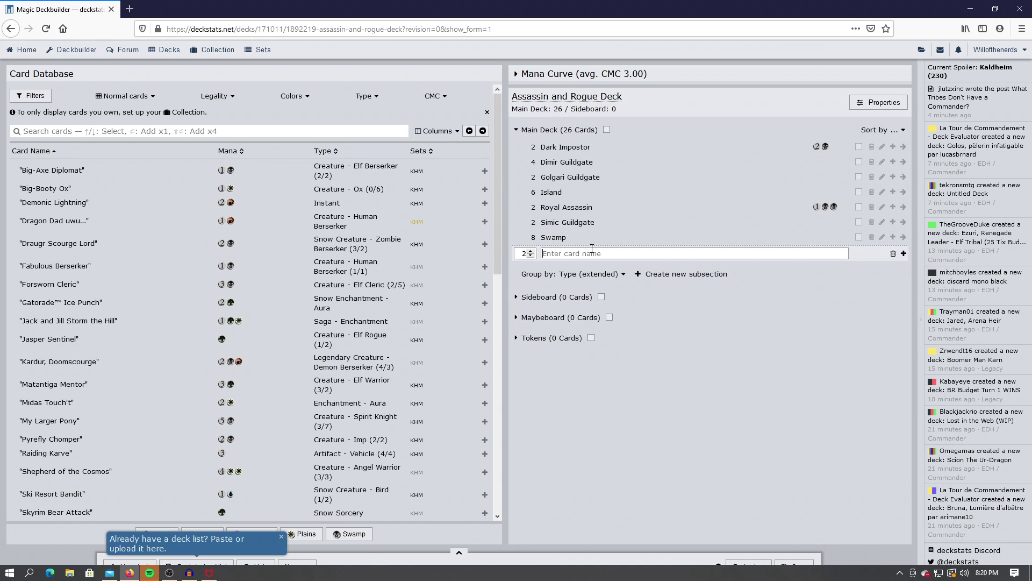
left_click(559, 147)
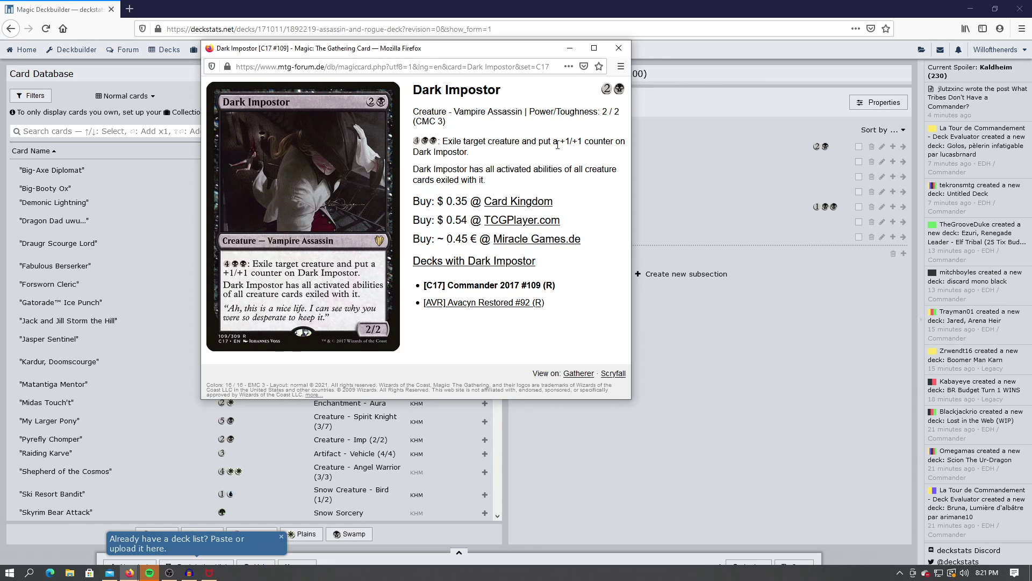
left_click(618, 48)
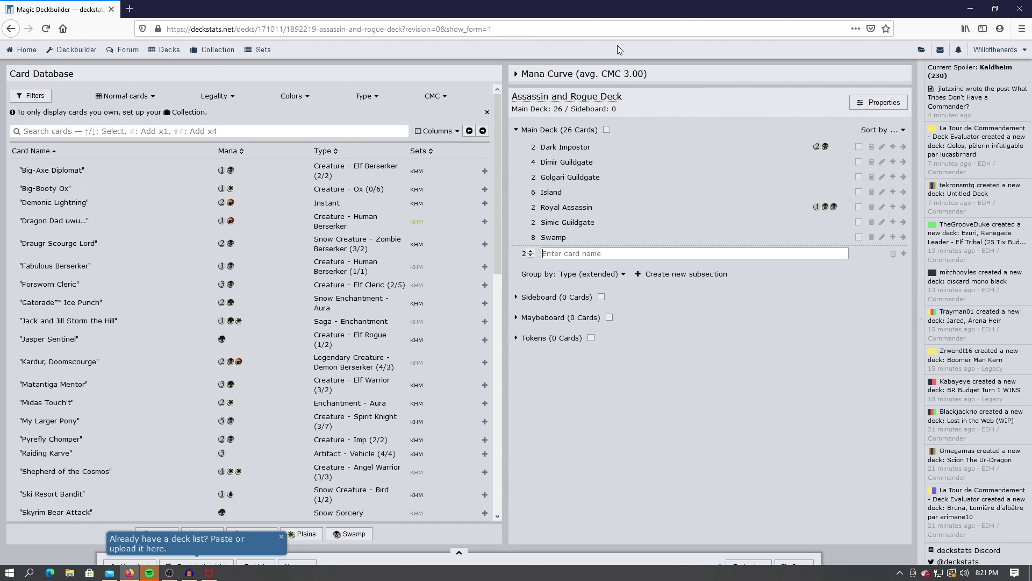
Add 3 copies of Gonti, Lord of Luxury to the main deck, view its card details and close them
left_click(531, 250)
left_click(565, 252)
type("gonti")
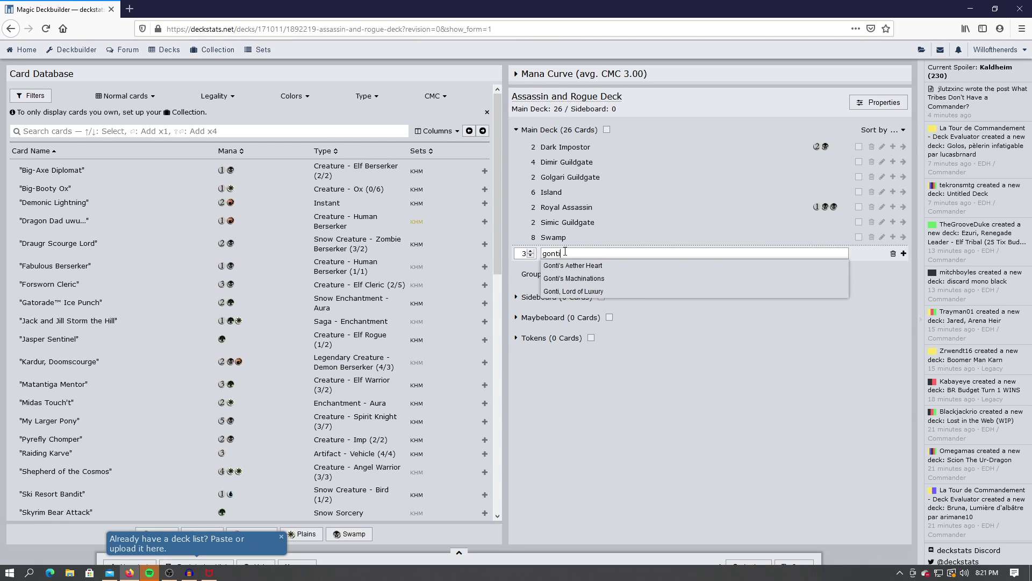
left_click(614, 291)
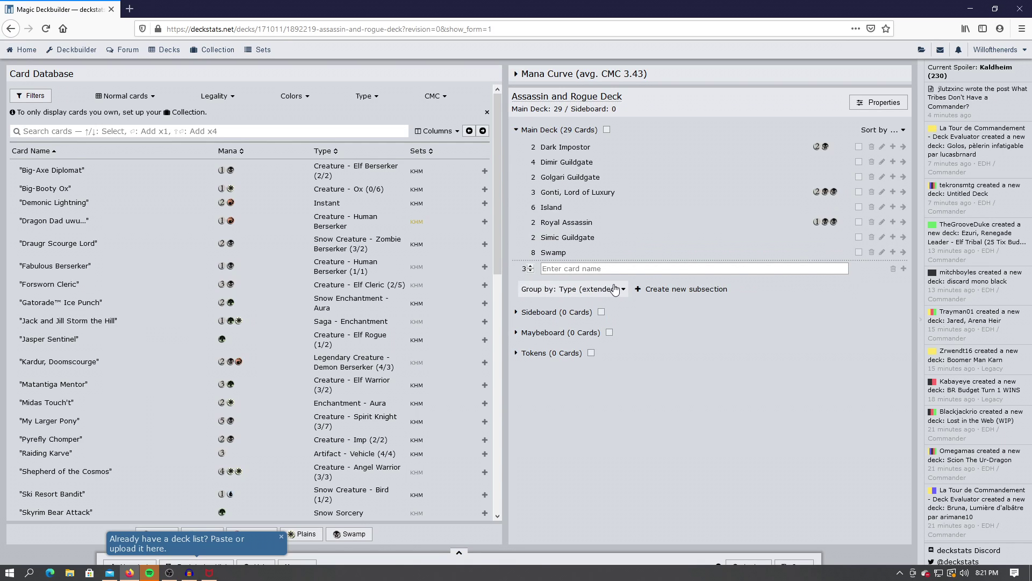
left_click(578, 194)
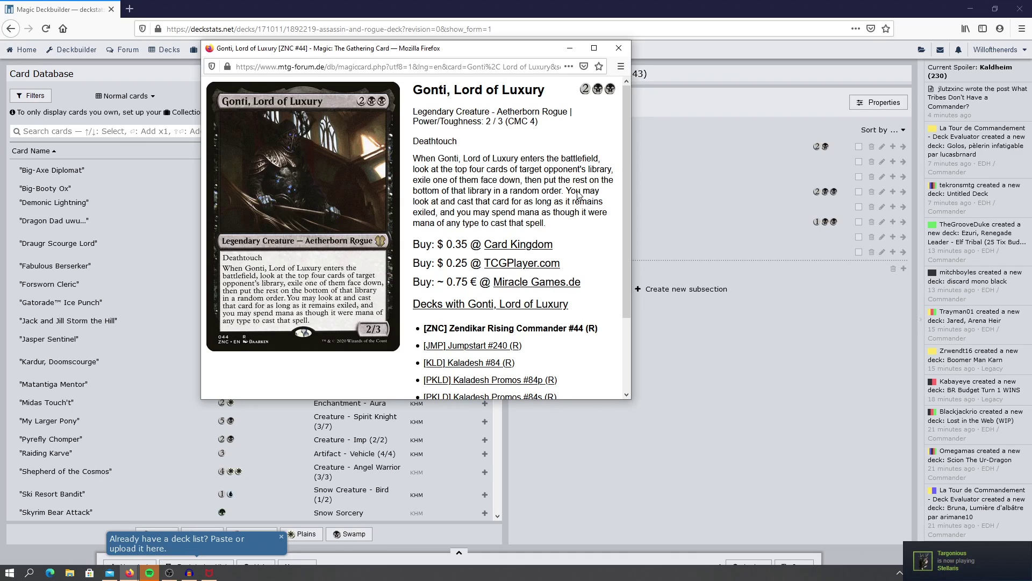
left_click(618, 47)
Add 3 copies of Kiku, Night's Flower to the main deck
left_click(582, 269)
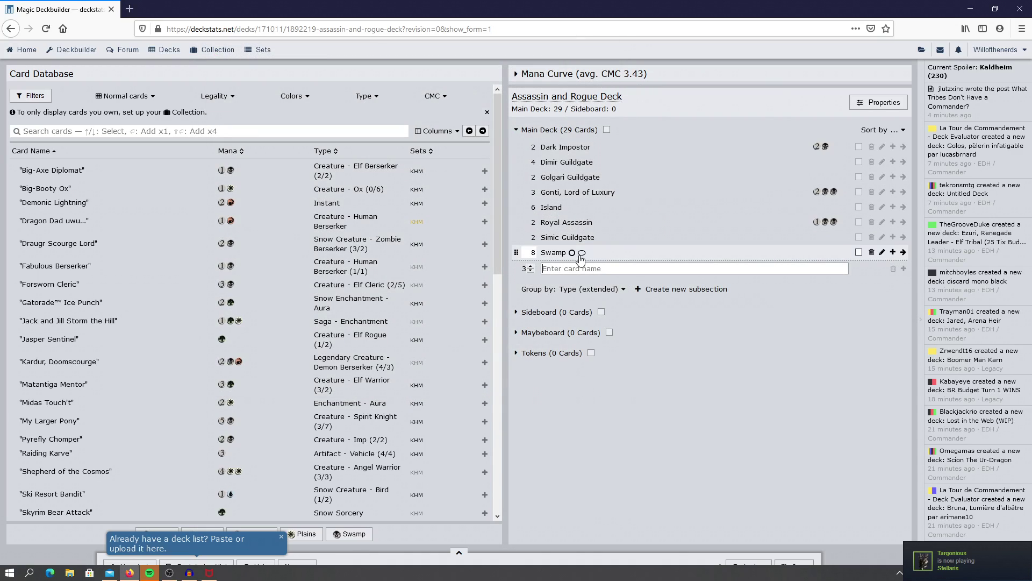
type("kikiu")
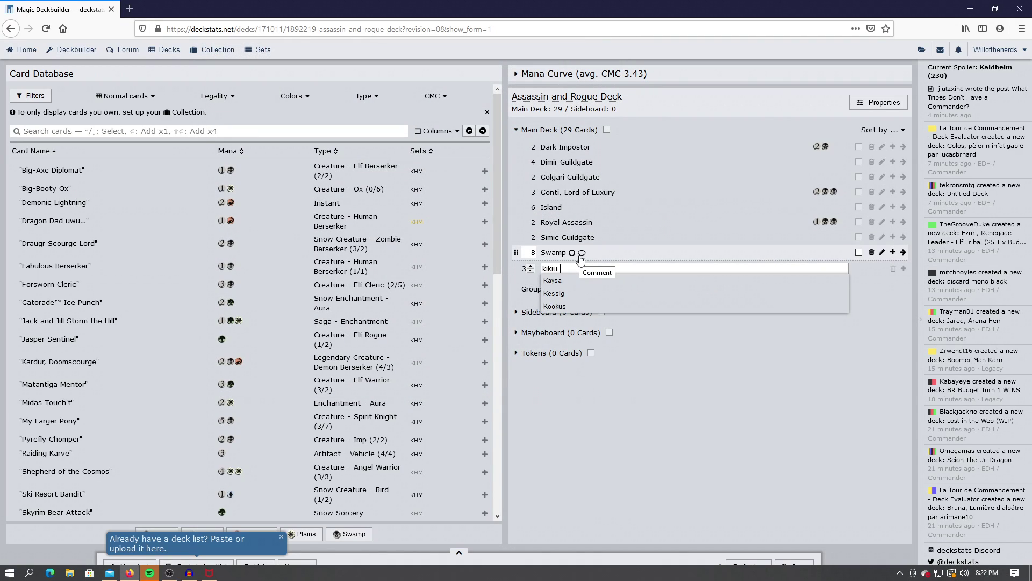
key("BackSpace")
key("BackSpace")
key("BackSpace")
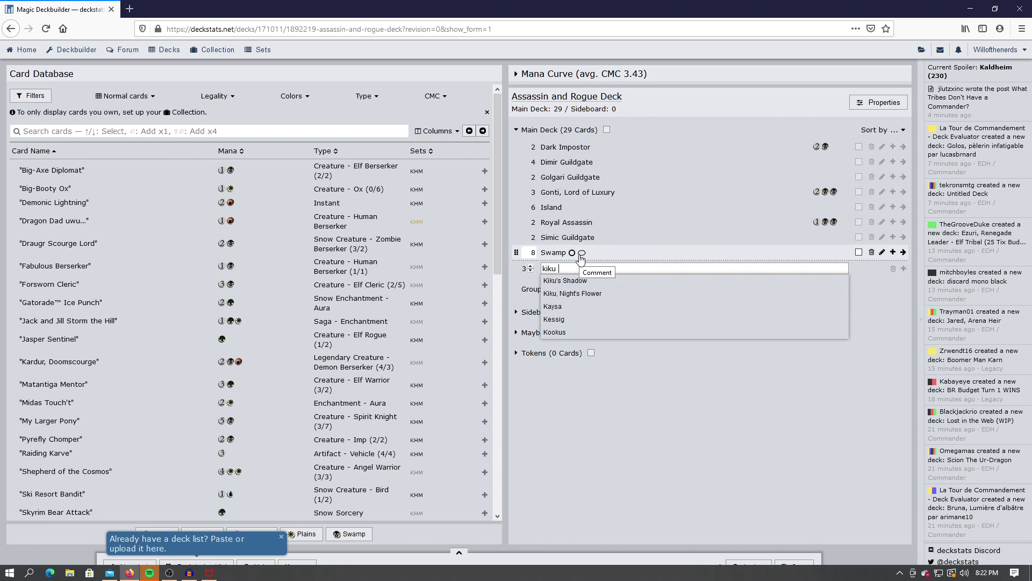
left_click(593, 295)
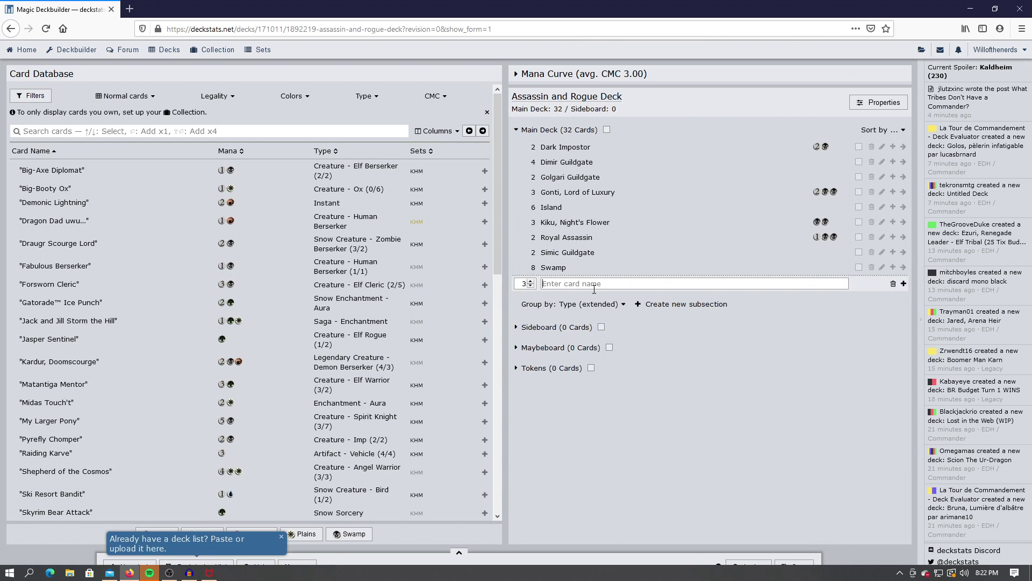
Reduce the quantity of Kiku, Night's Flower to 2, view its card details and close them
left_click(533, 223)
left_click(534, 225)
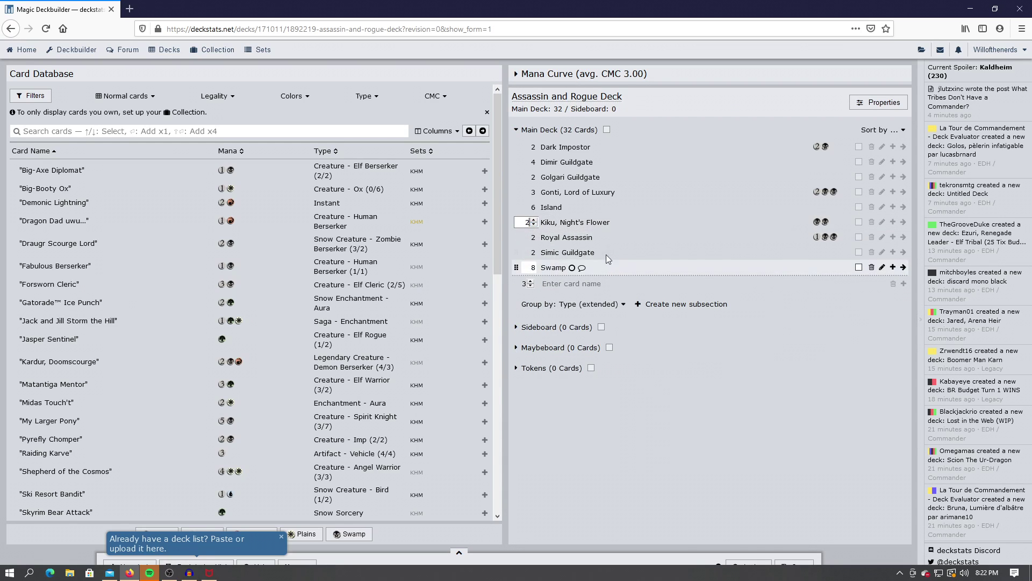
left_click(575, 222)
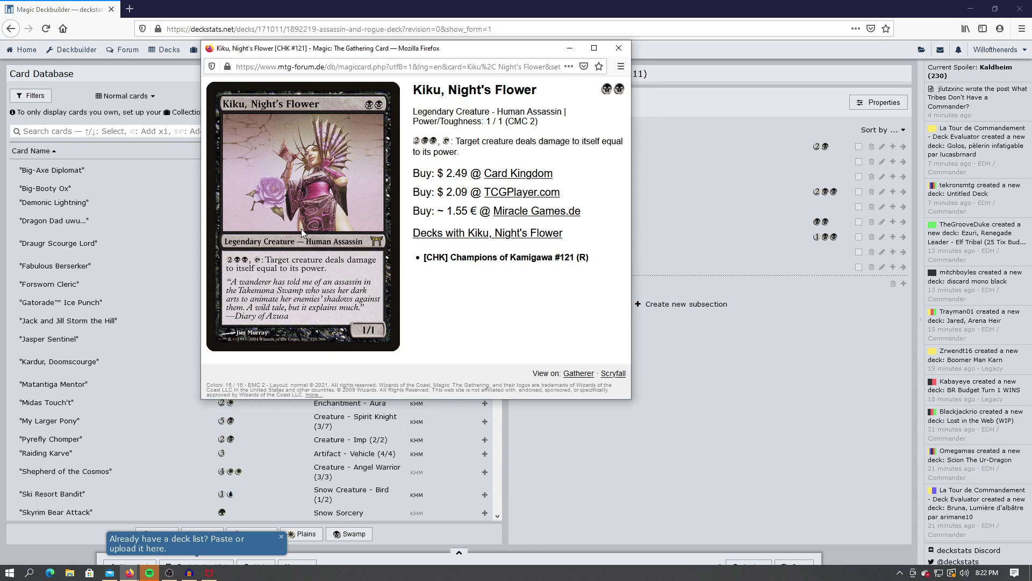
left_click(628, 50)
Add 2 copies of Virtus the Veiled to the main deck, view its card details and close them
mouse_move(594, 201)
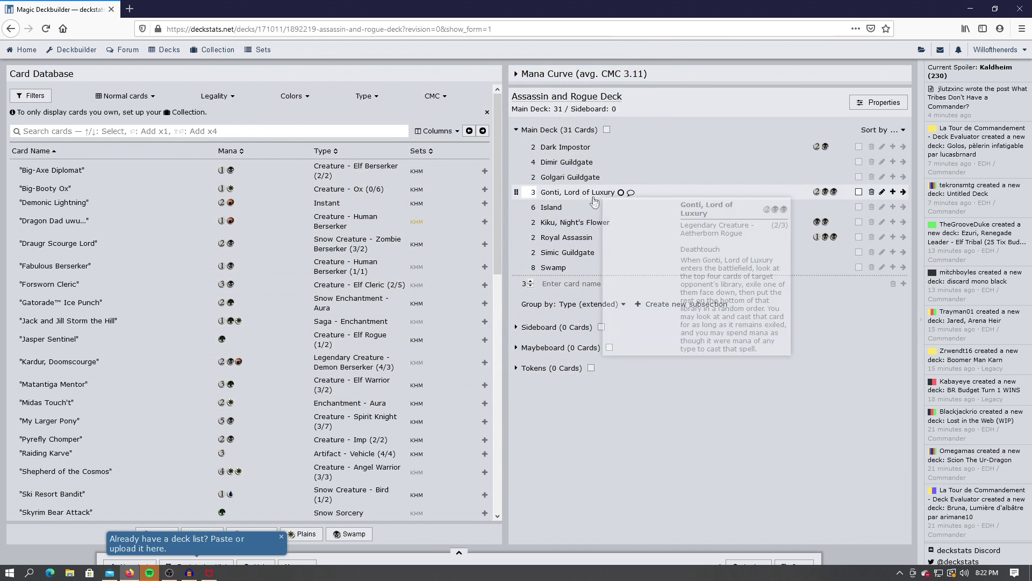
left_click(530, 285)
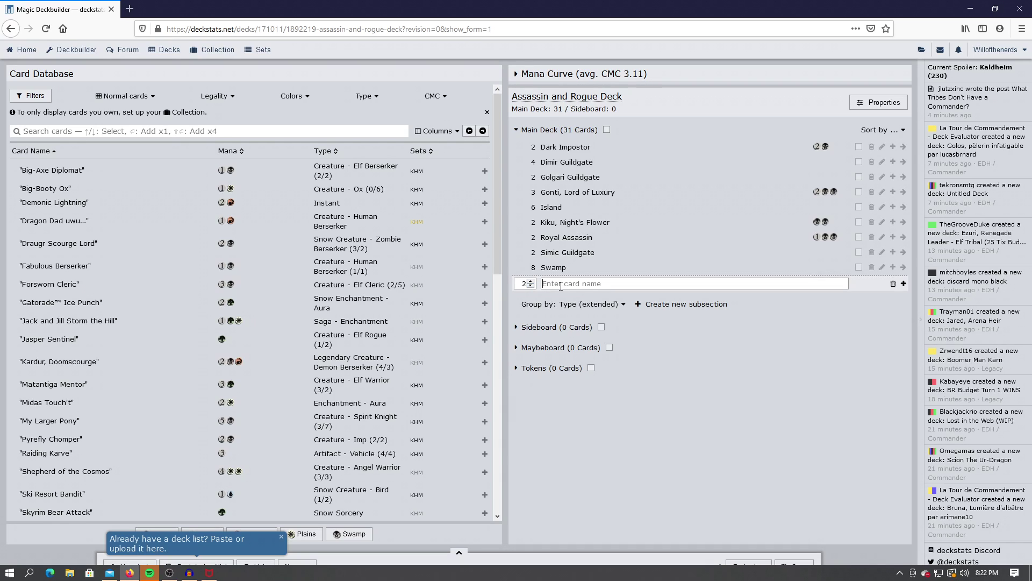
type("virtu")
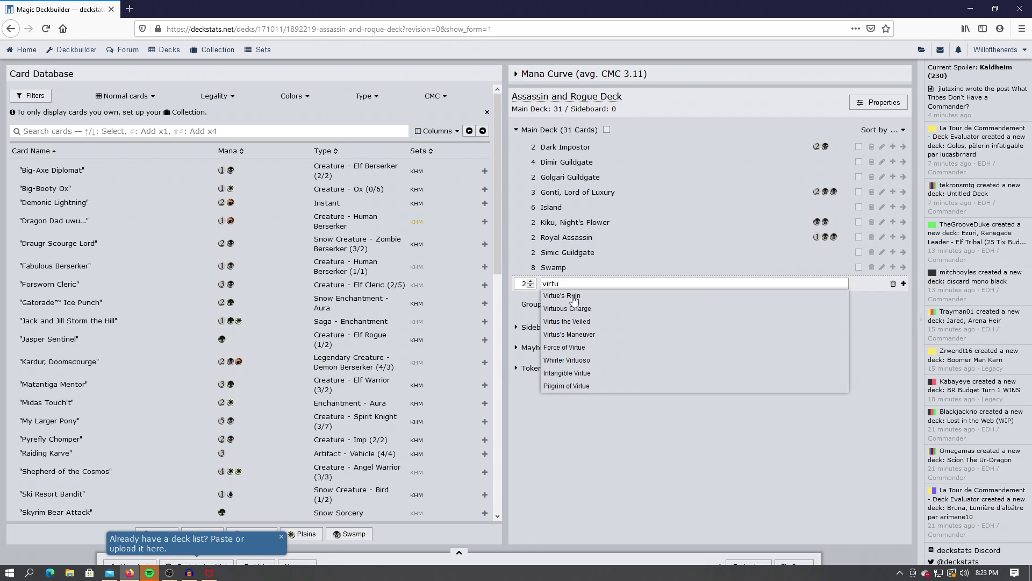
left_click(602, 321)
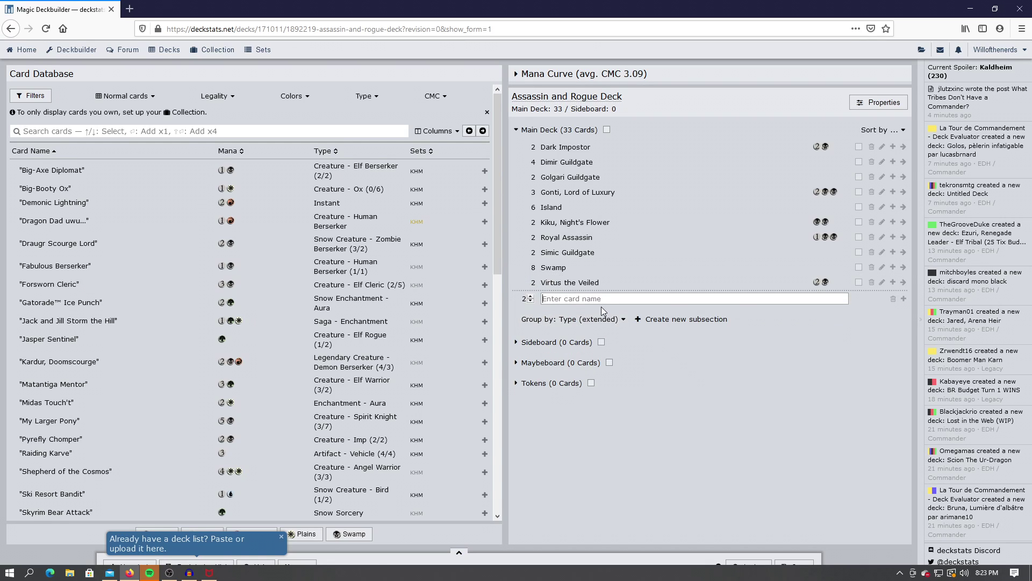
left_click(559, 289)
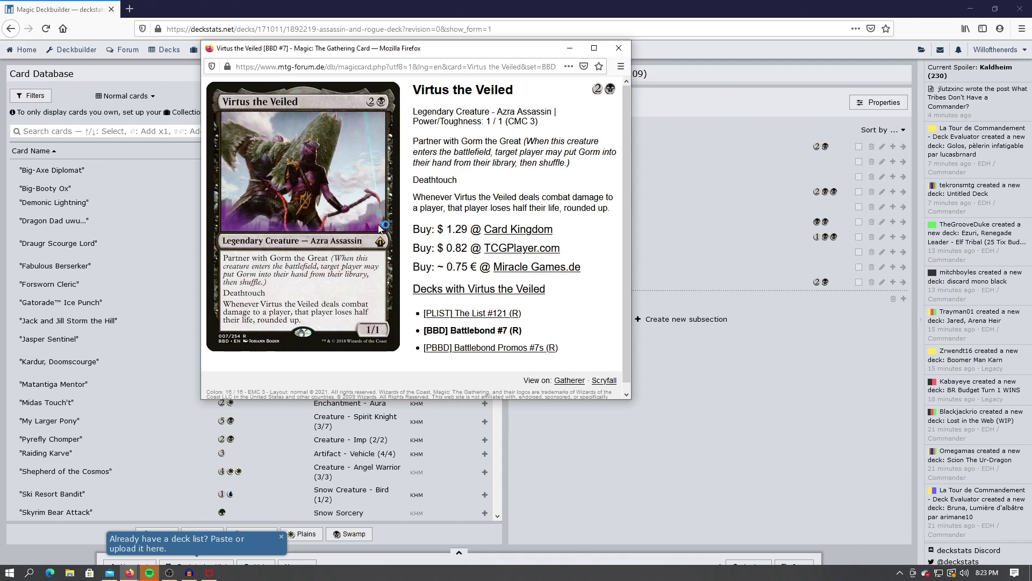
left_click(619, 50)
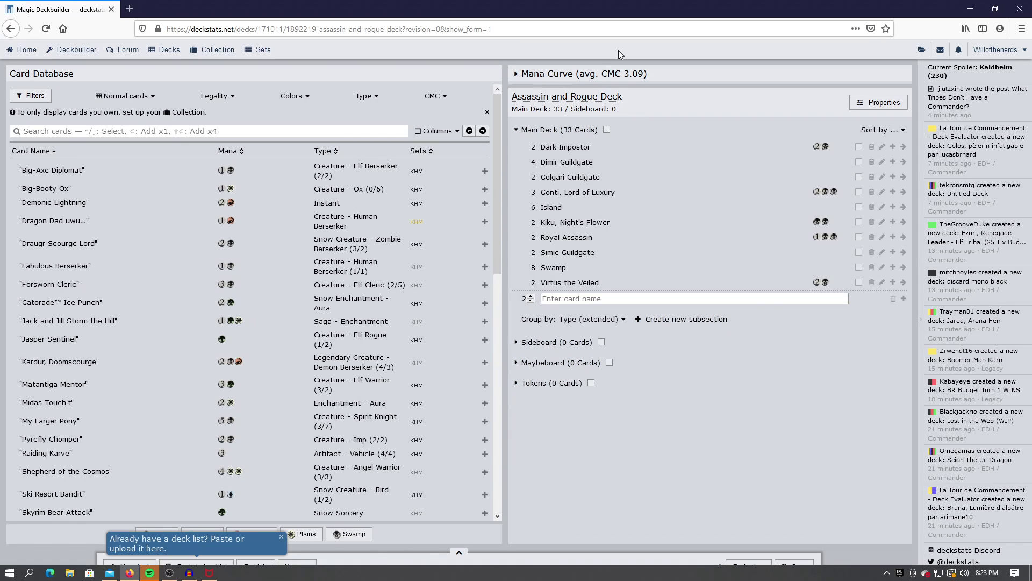
Add 2 copies of To the Slaughter to the main deck, view its card details and close them
type("to the sl")
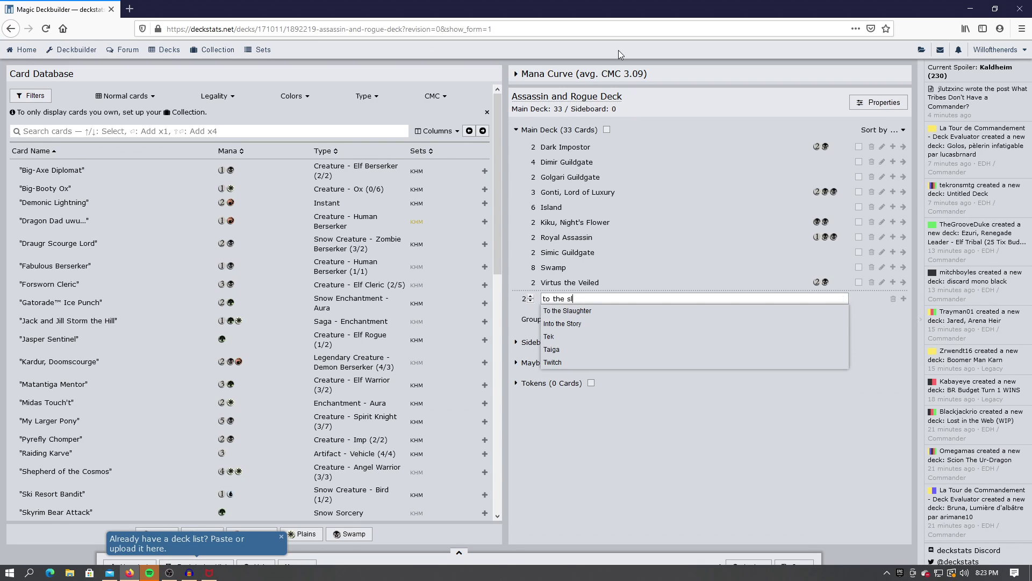
left_click(591, 310)
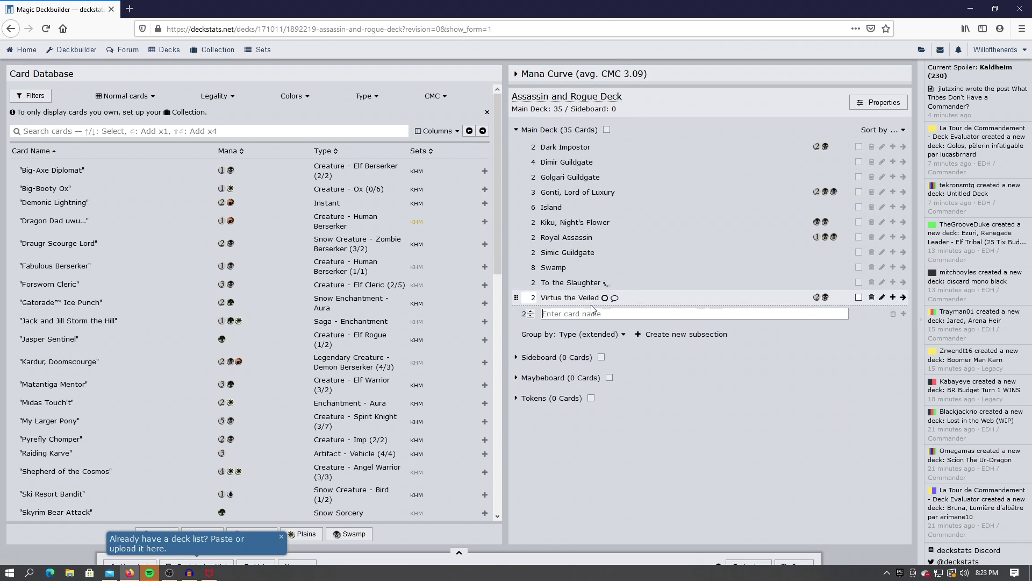
left_click(586, 280)
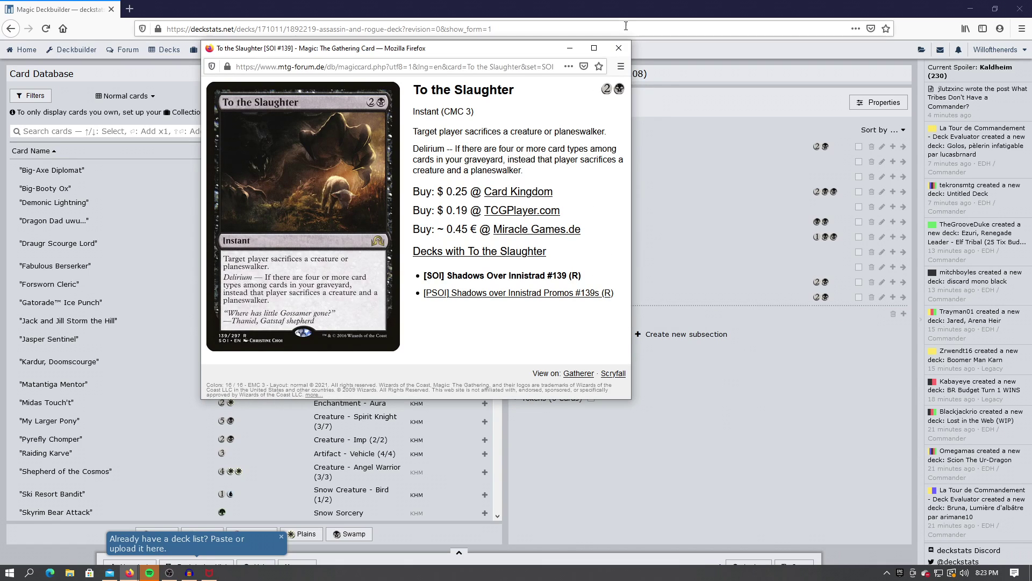
left_click(619, 48)
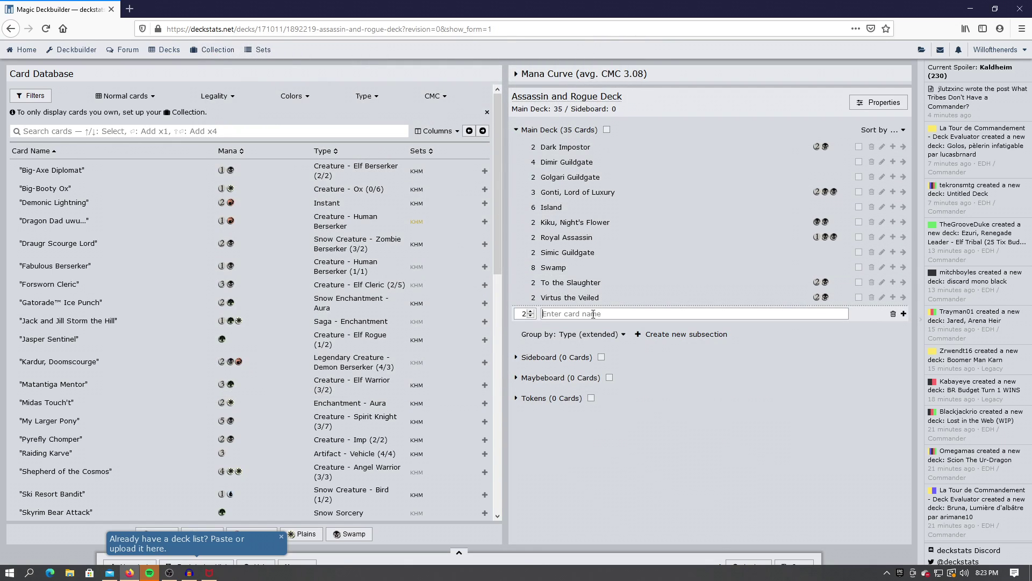
Add 2 copies each of Ruinous Path and Vraska's Contempt to the main deck, and view the card details of Vraska's Contempt
type("ruinous path")
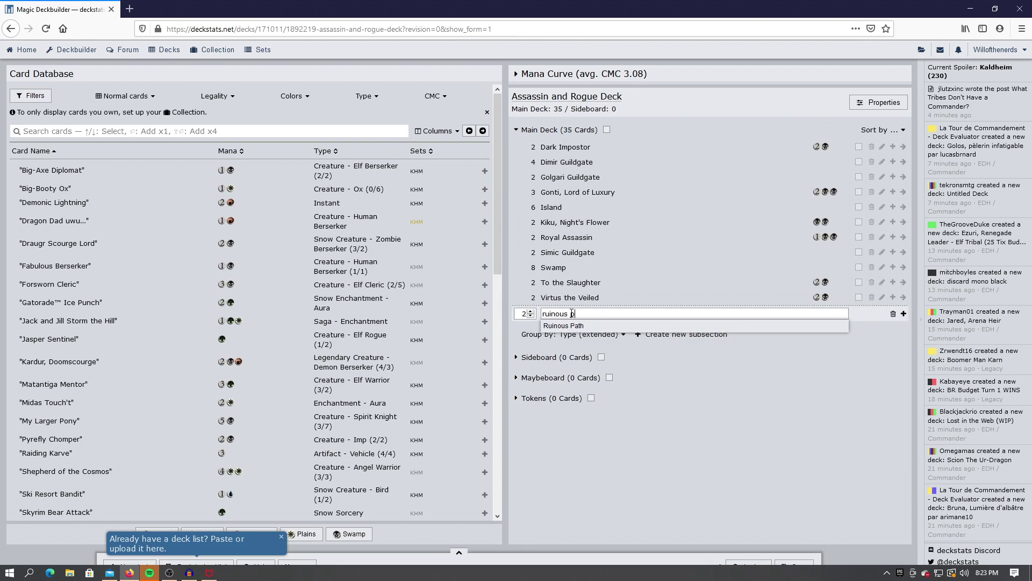
left_click(573, 325)
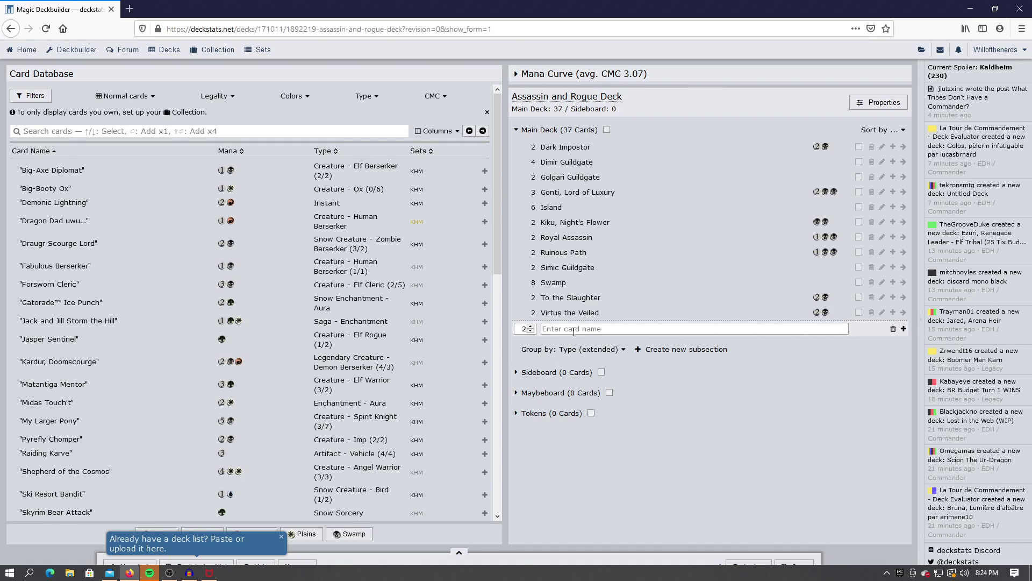
type("vraskas")
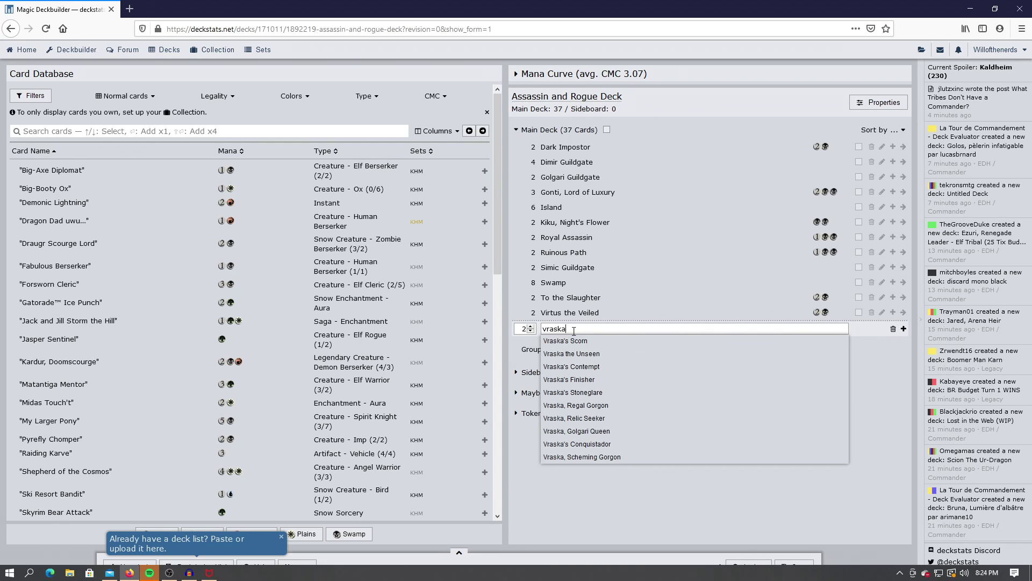
left_click(588, 369)
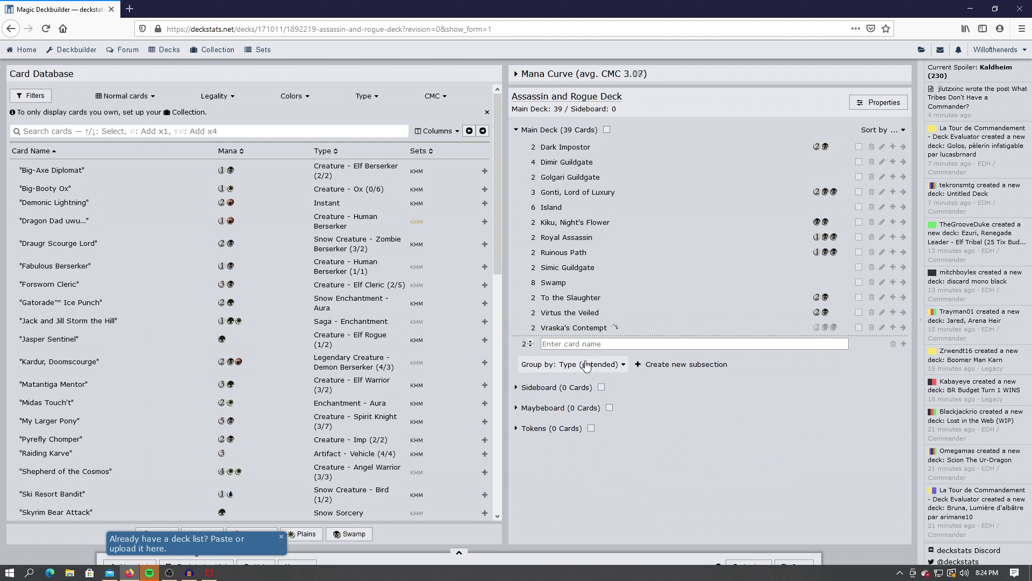
left_click(573, 330)
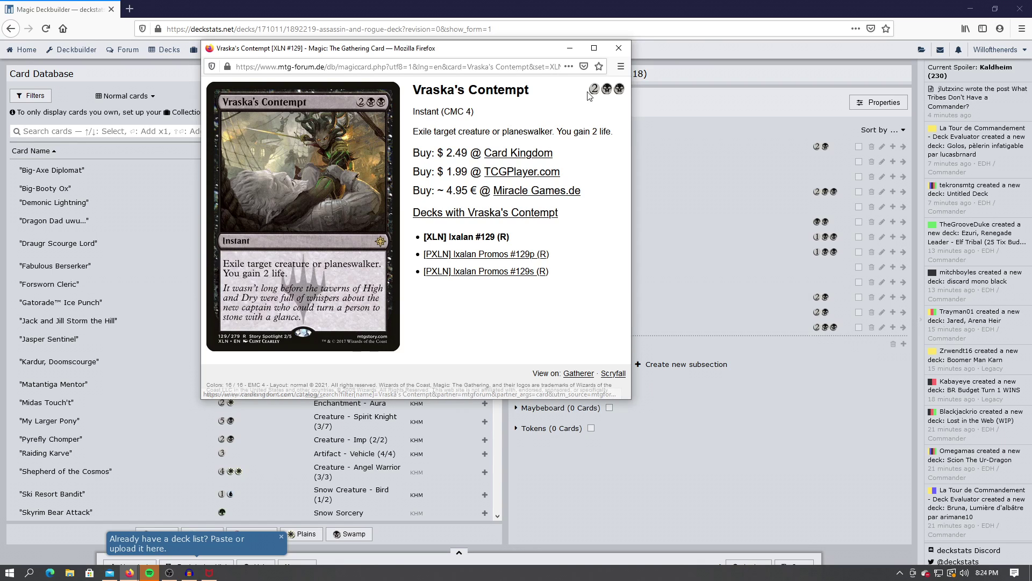
left_click(618, 44)
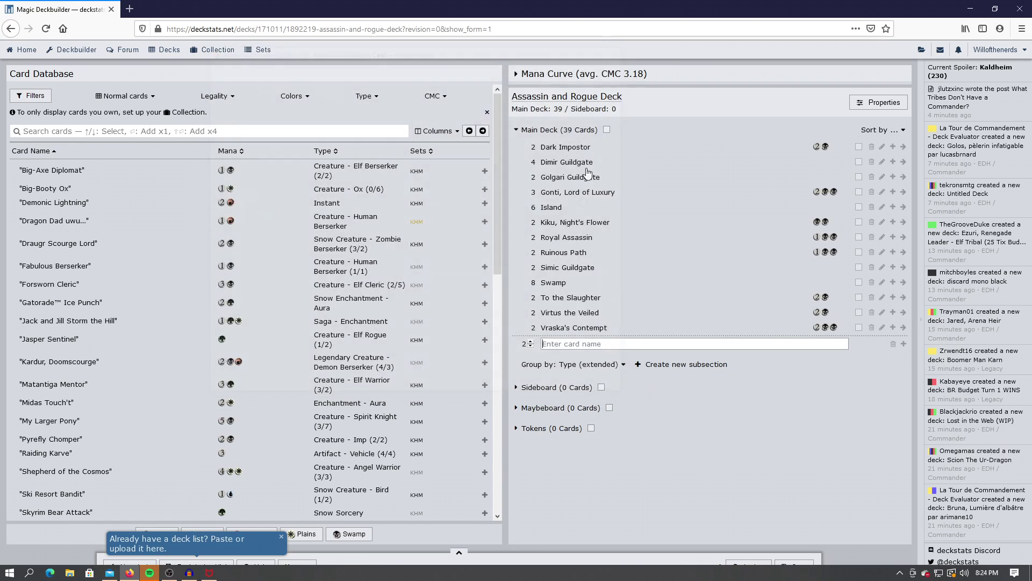
Add 2 copies of Hero's Downfall to the main deck and open its card details
left_click(586, 343)
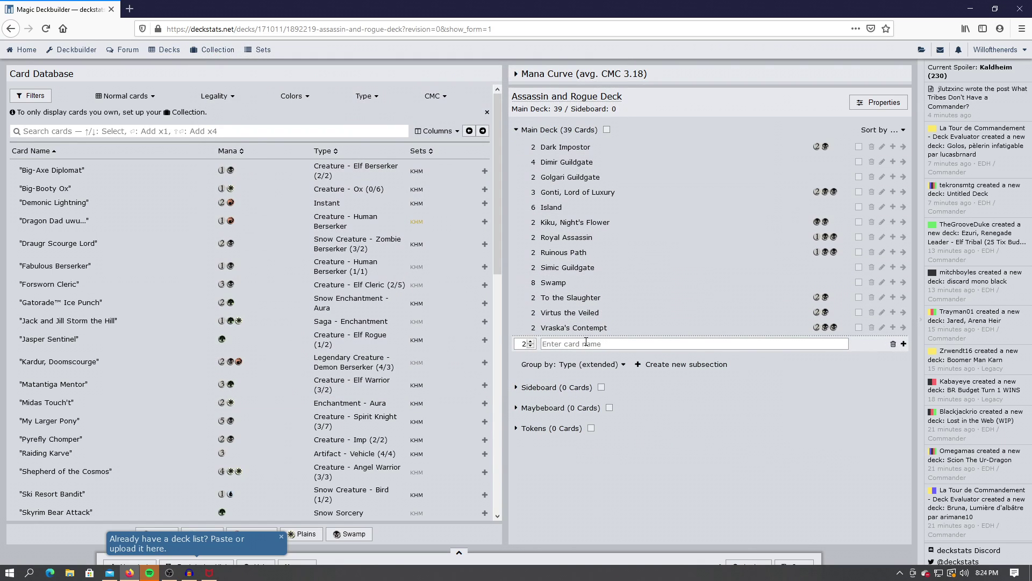
type("hero's ")
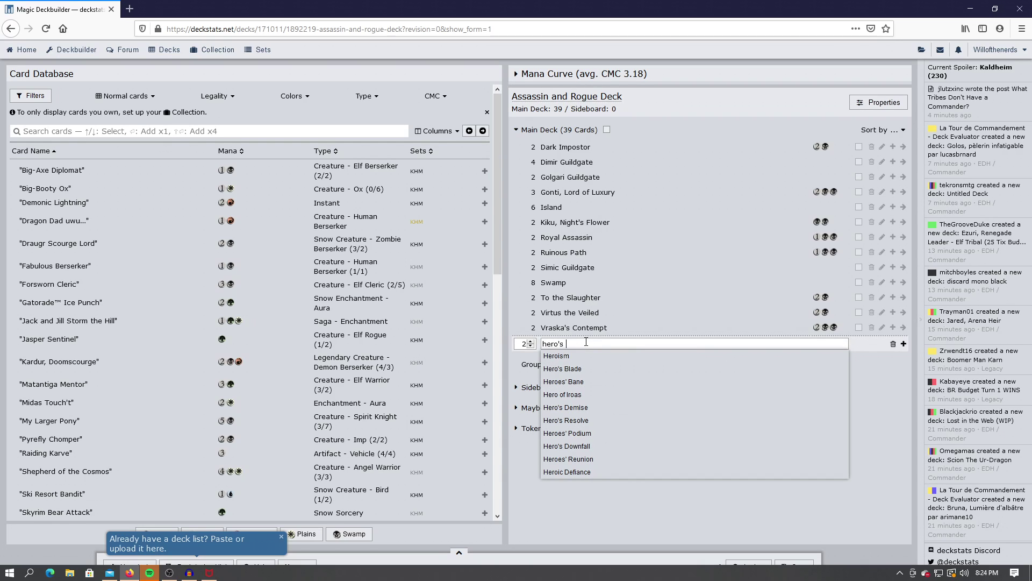
type("dow")
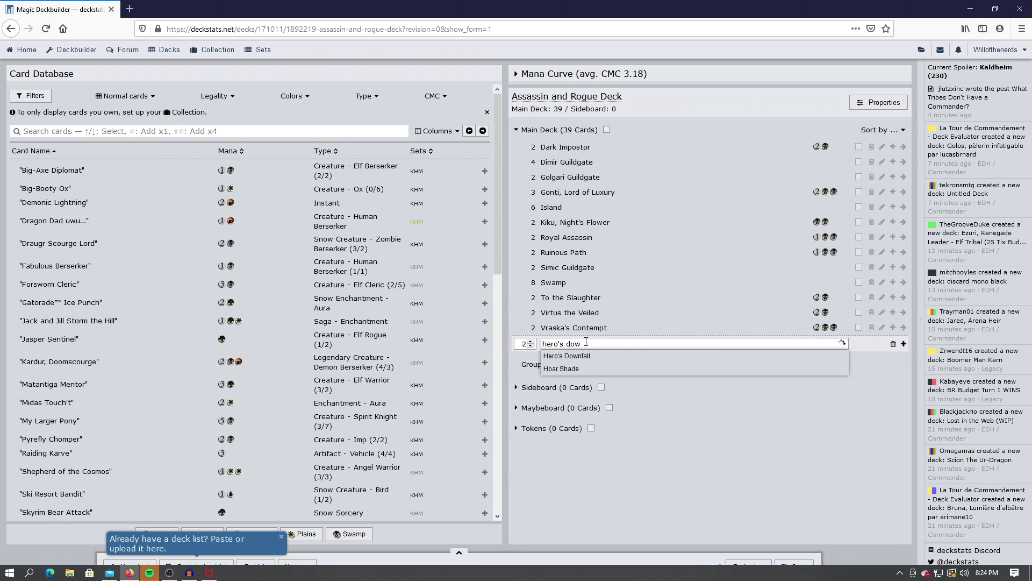
left_click(586, 354)
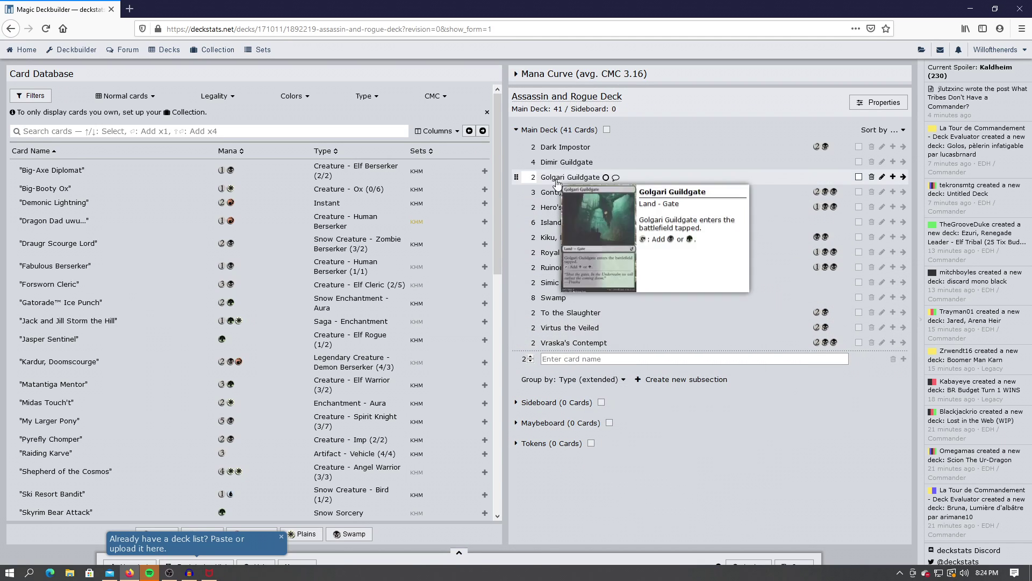
left_click(569, 208)
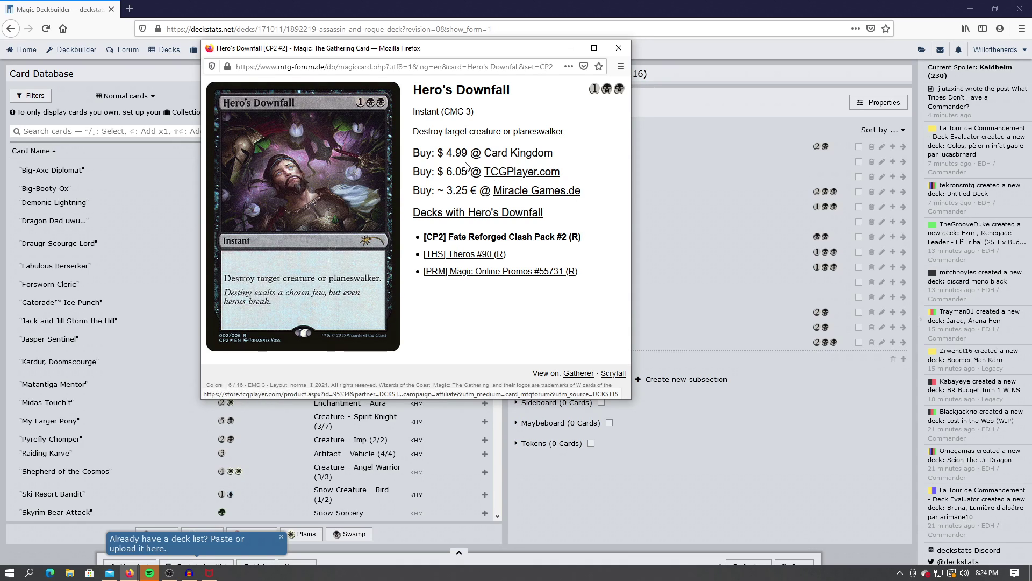
Close the Hero's Downfall details, add 2 copies of Grimoire Thief to the main deck, view its card details and close them
left_click(615, 46)
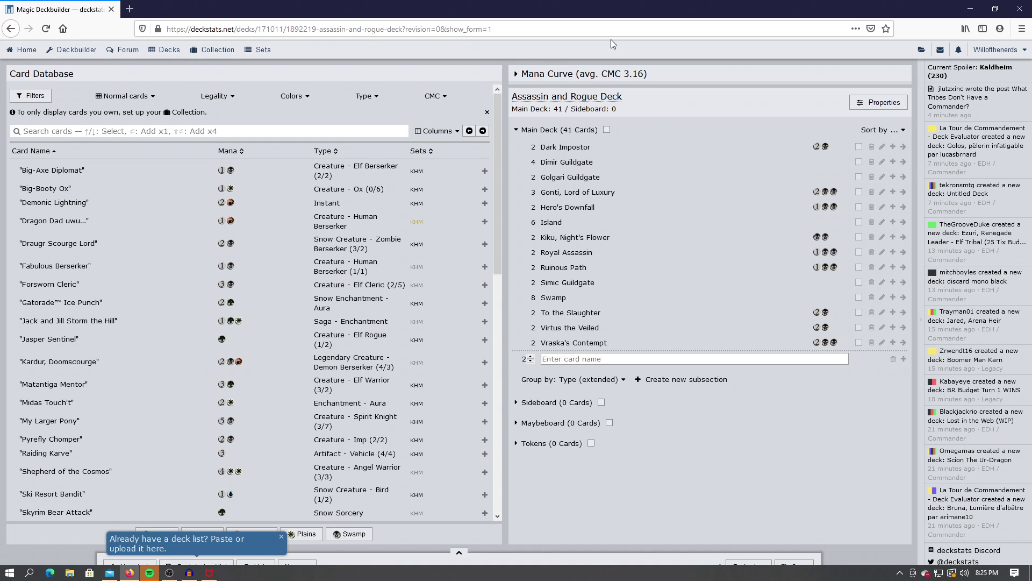
left_click(599, 360)
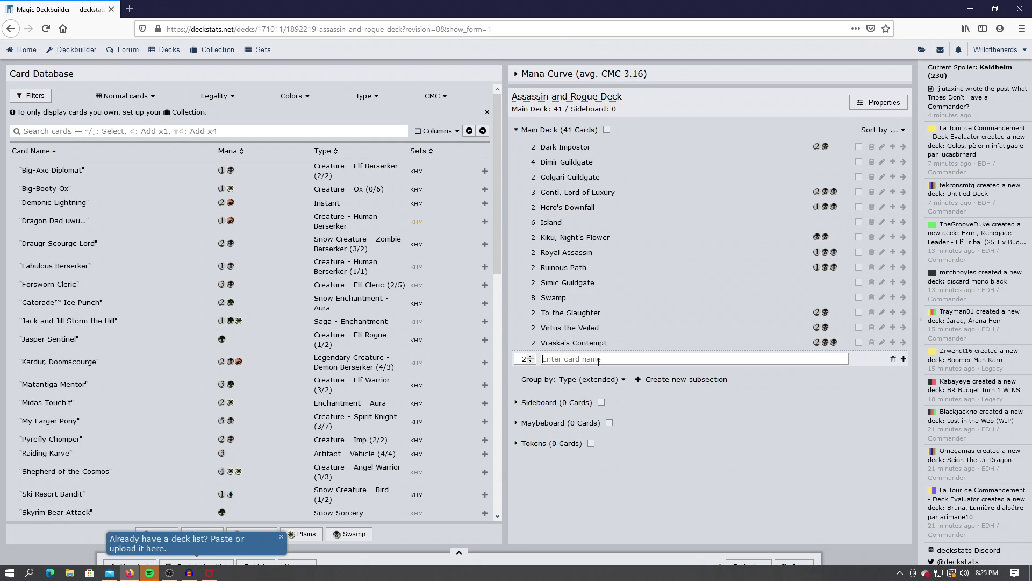
type("grimo")
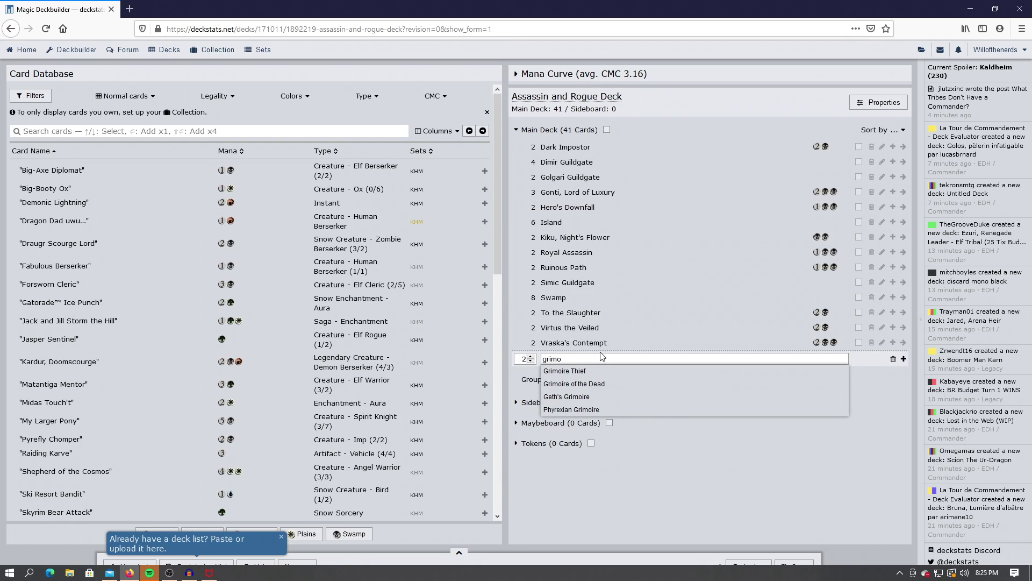
left_click(592, 371)
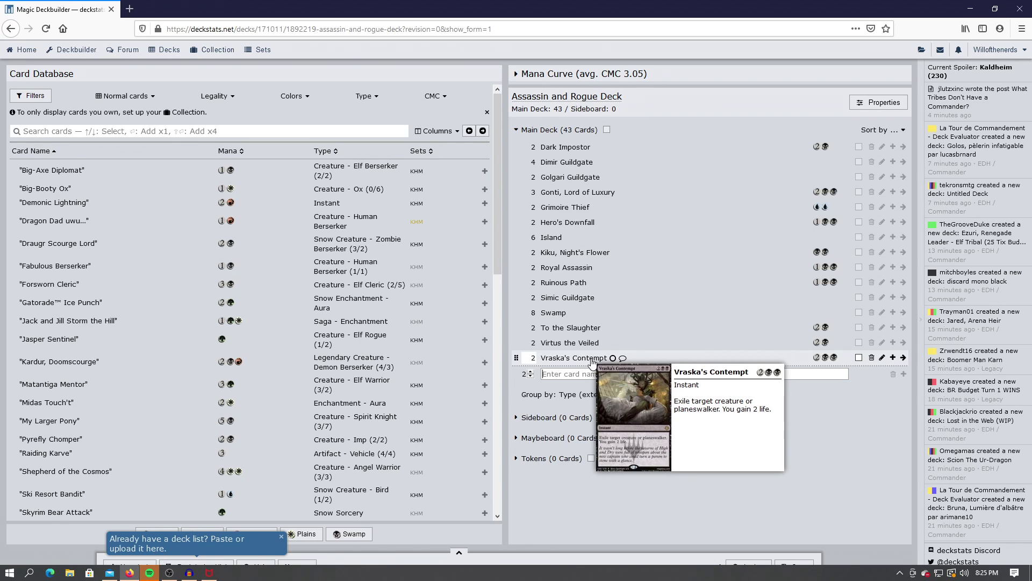
left_click(574, 208)
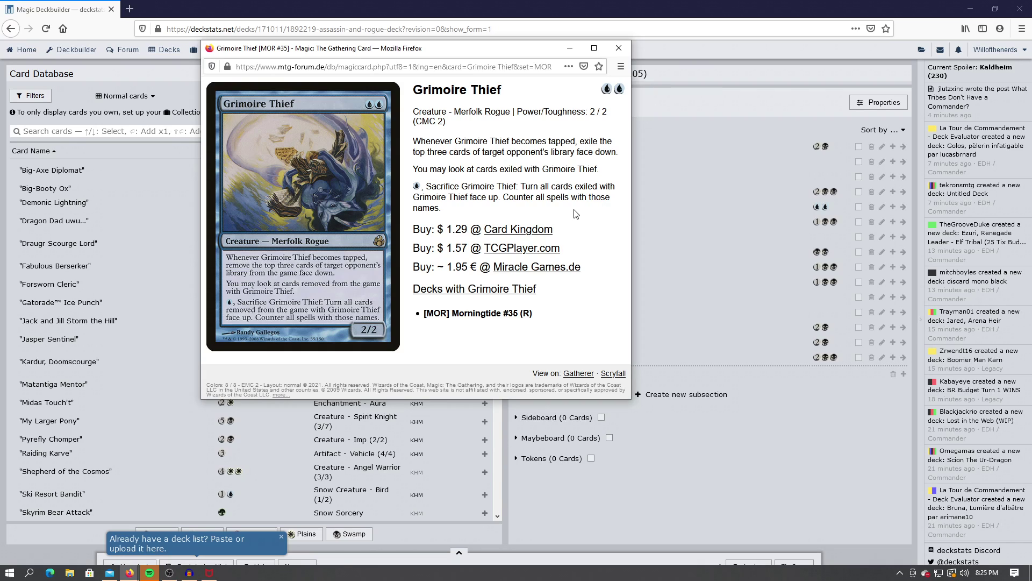
left_click(618, 49)
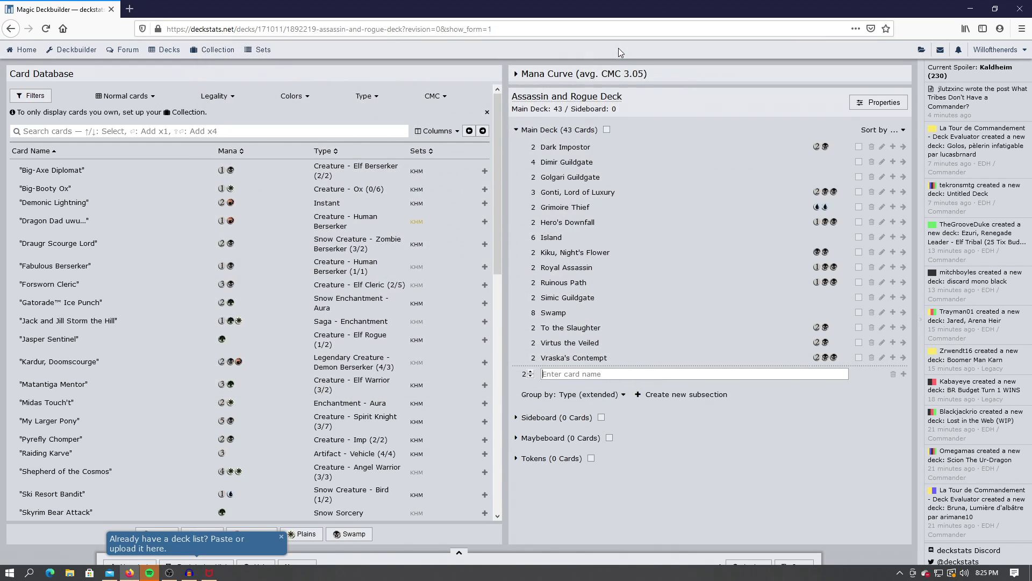
Add 2 copies of Body Double to the main deck, view its card details and close them
left_click(558, 374)
type("body")
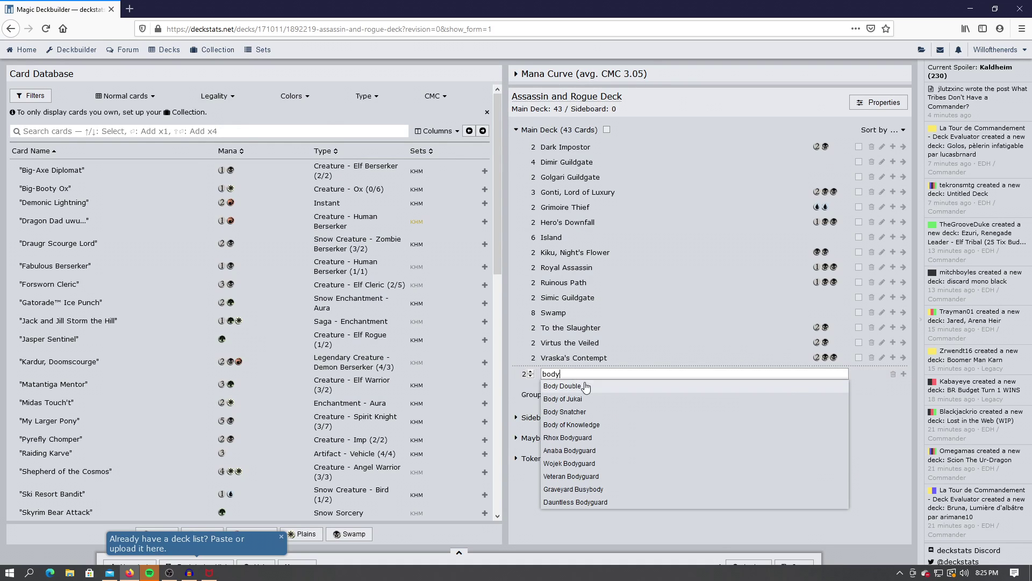
left_click(562, 385)
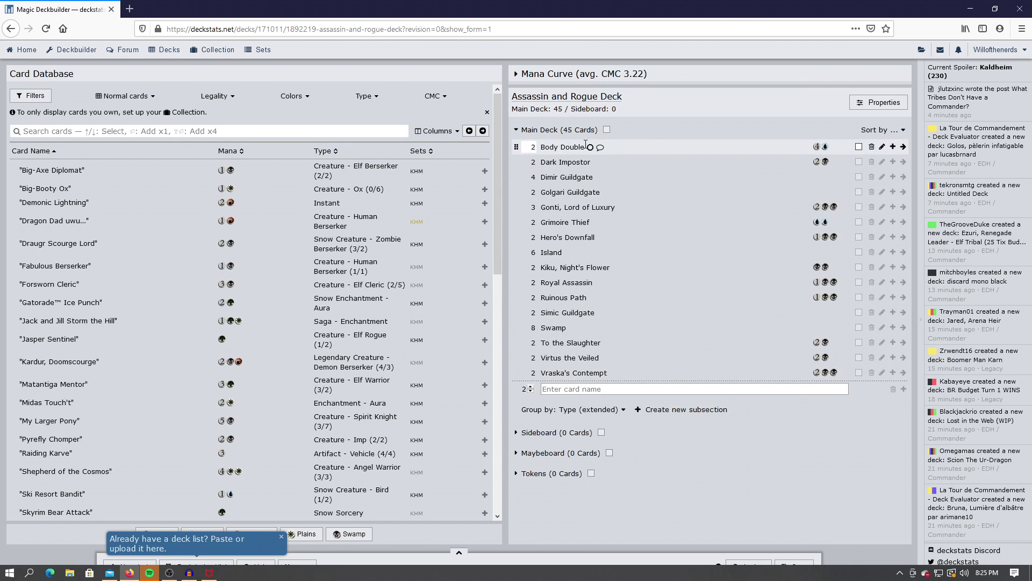
left_click(576, 148)
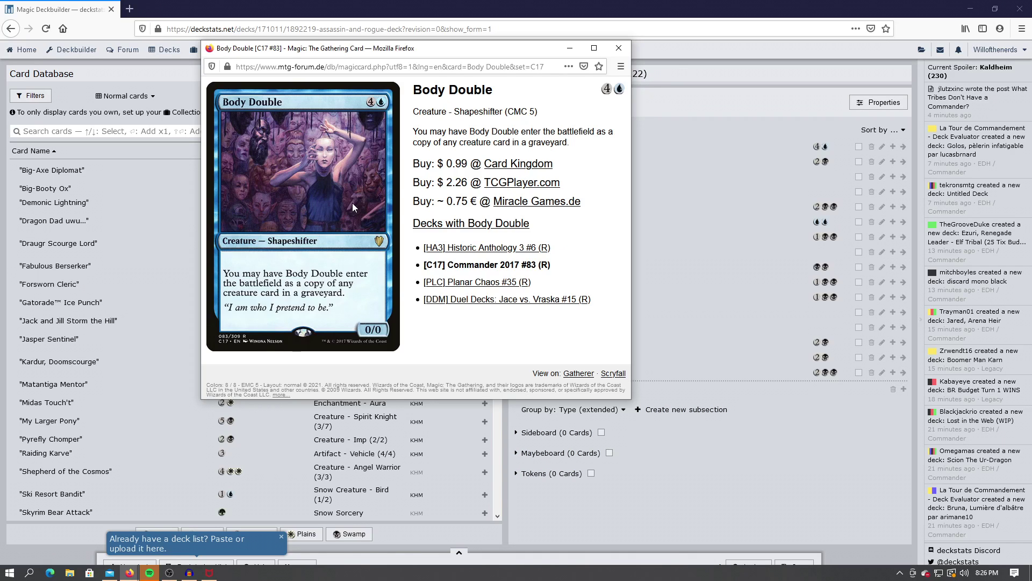
left_click(619, 47)
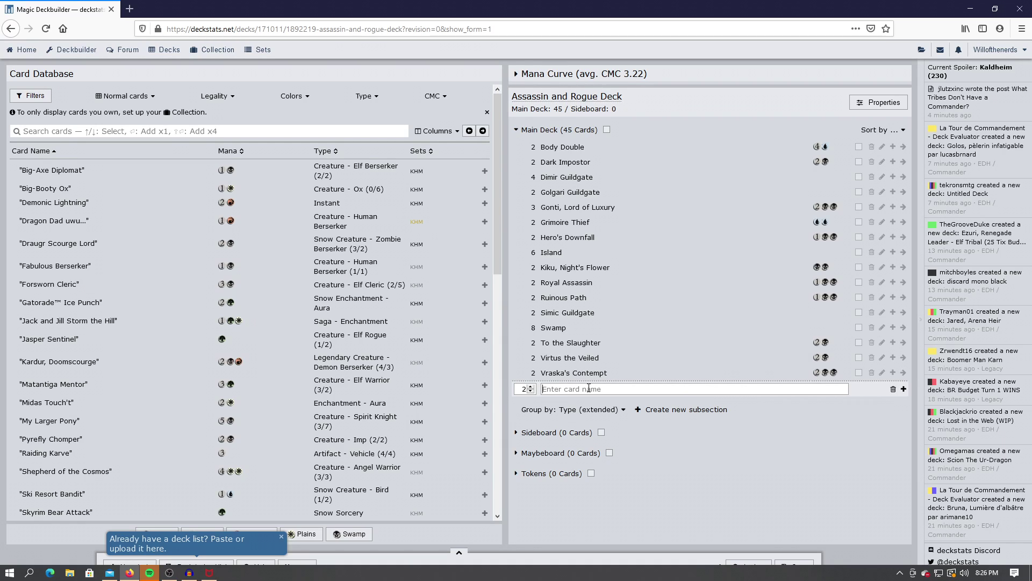
Add 2 copies of Cancel to the main deck
type("cancel")
key("BackSpace")
key("BackSpace")
type("el")
left_click(557, 401)
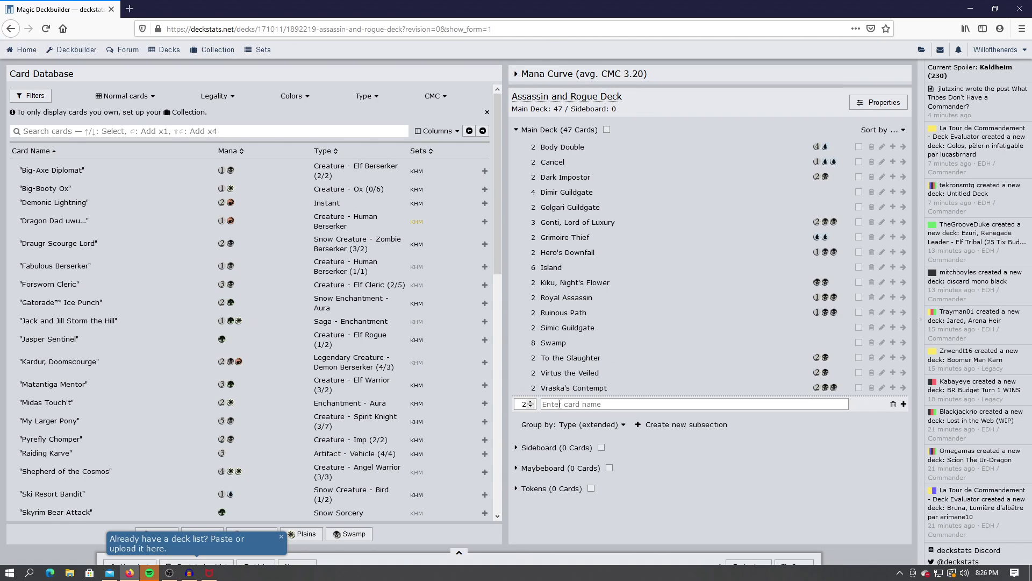
Add 2 copies of Archetype of Imagination to the main deck, view its card details and close them
type("arc")
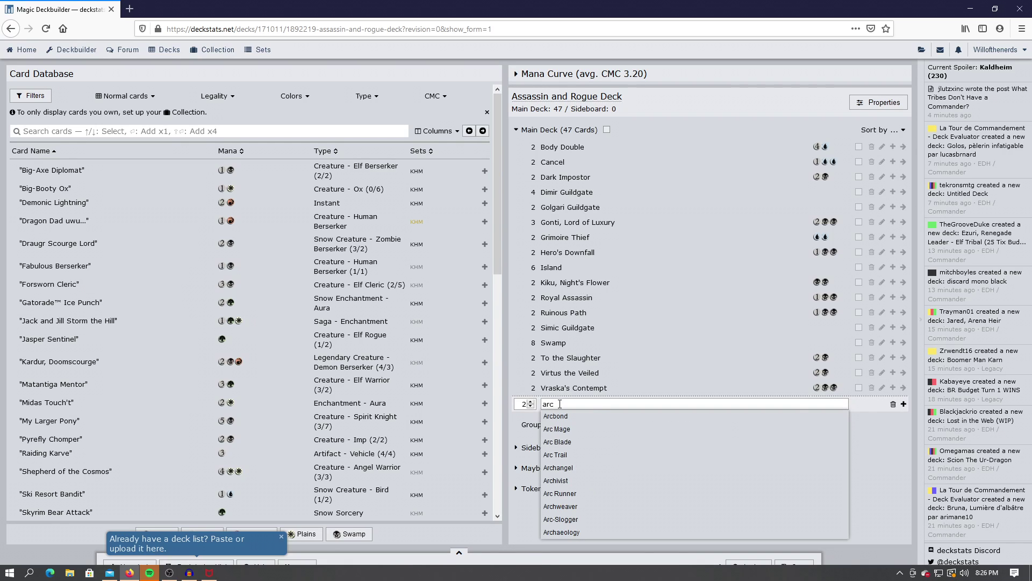
type("h")
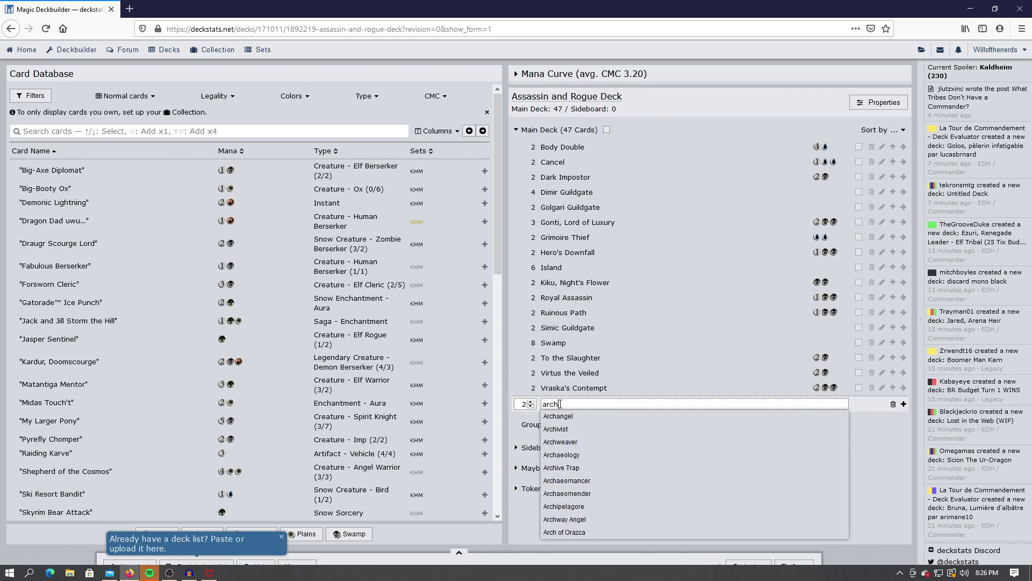
type("etype")
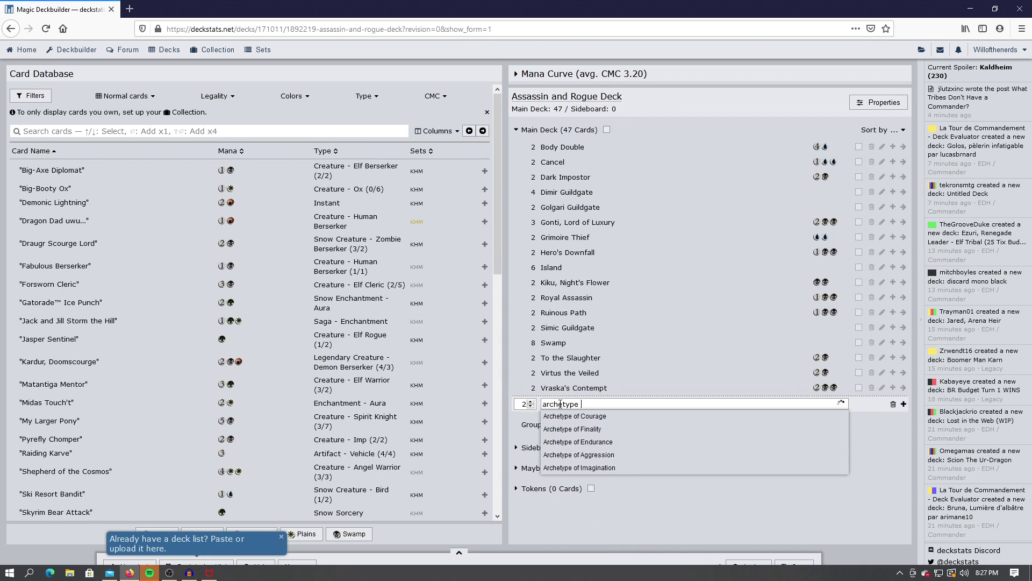
left_click(602, 467)
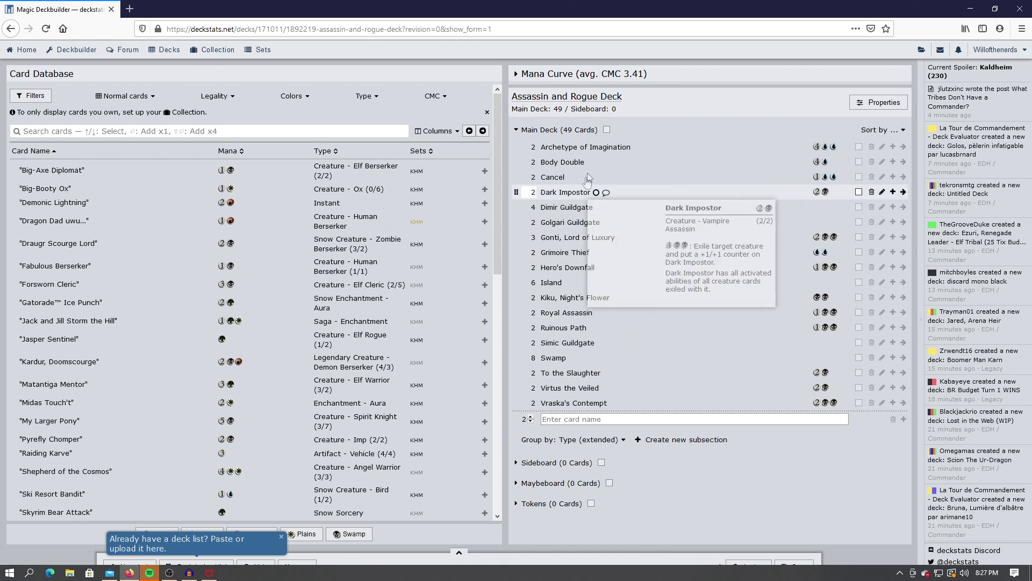
left_click(600, 154)
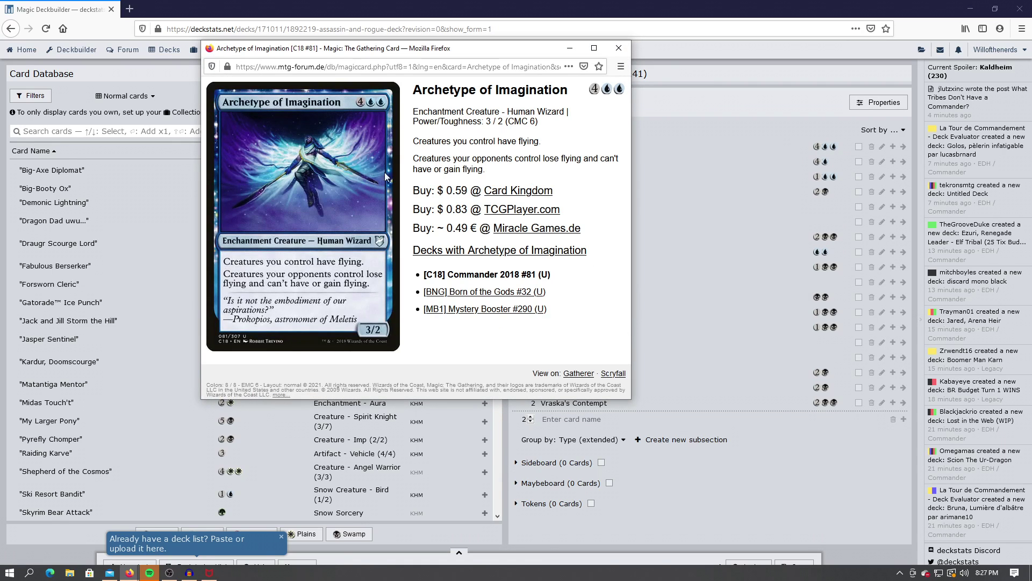
left_click(623, 49)
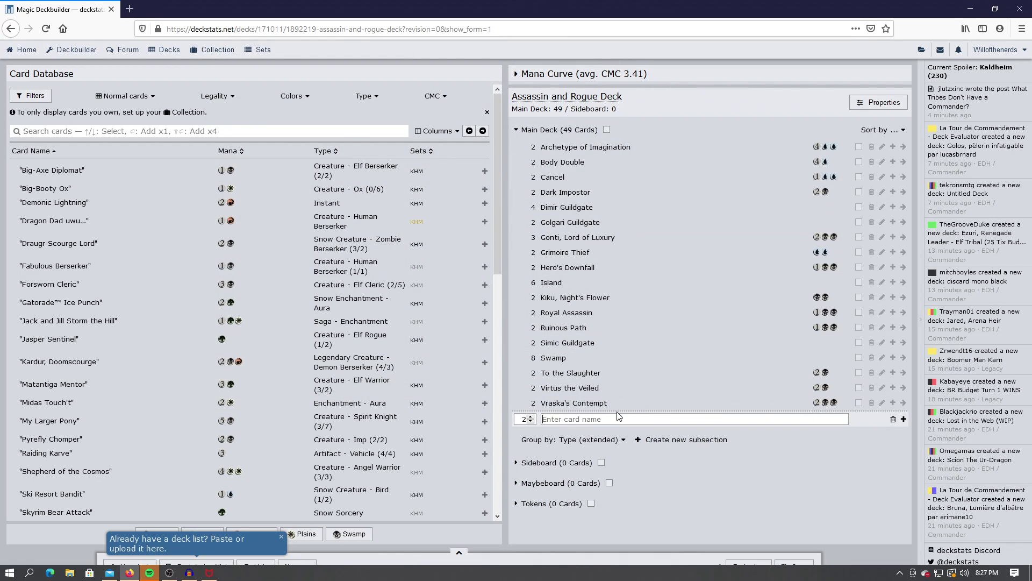
Add 4 copies of Evil Twin to the main deck, view its card details and close them
left_click(619, 415)
left_click(531, 416)
type("evil twi")
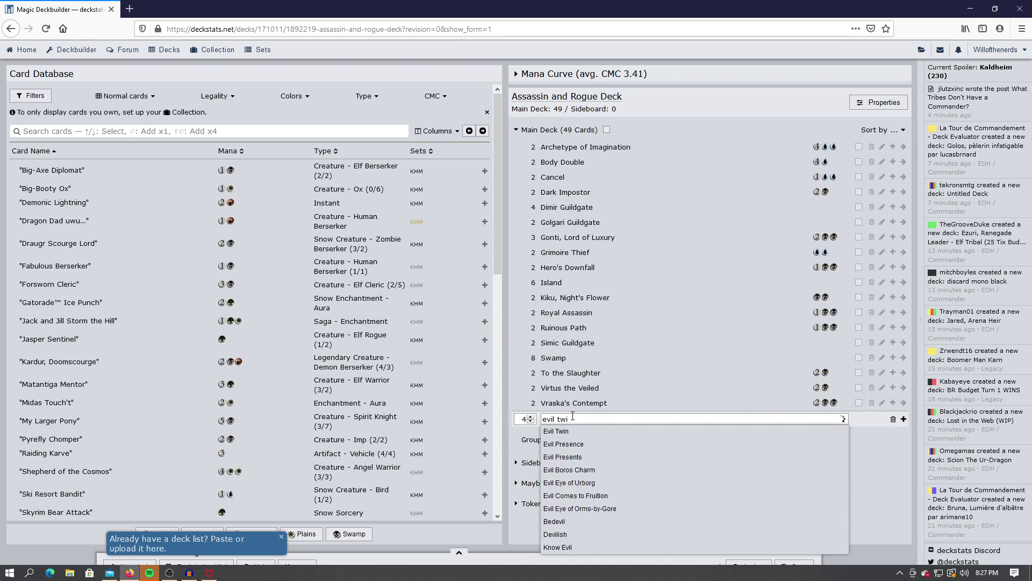
type("n")
left_click(556, 430)
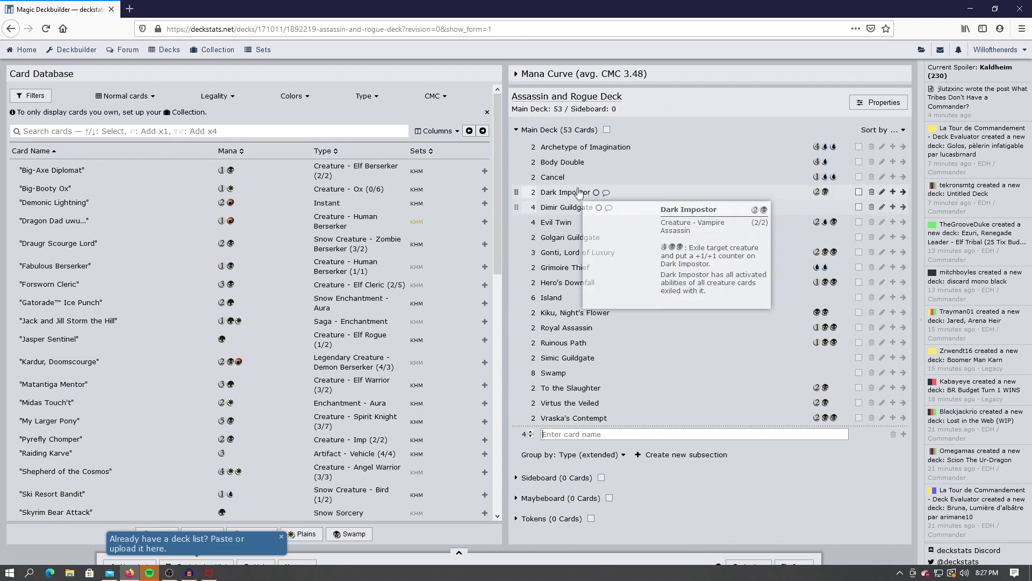
left_click(577, 222)
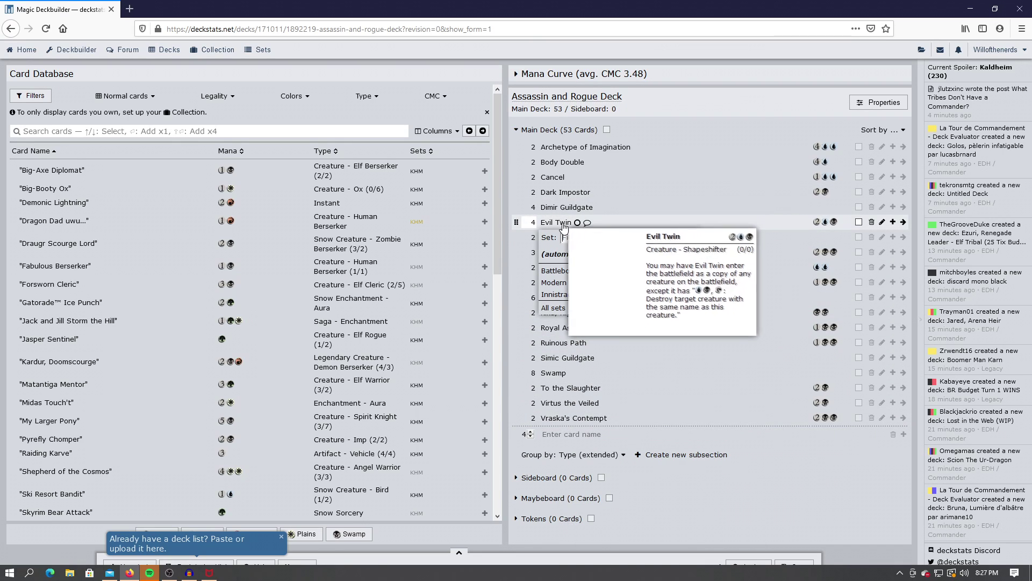
left_click(559, 222)
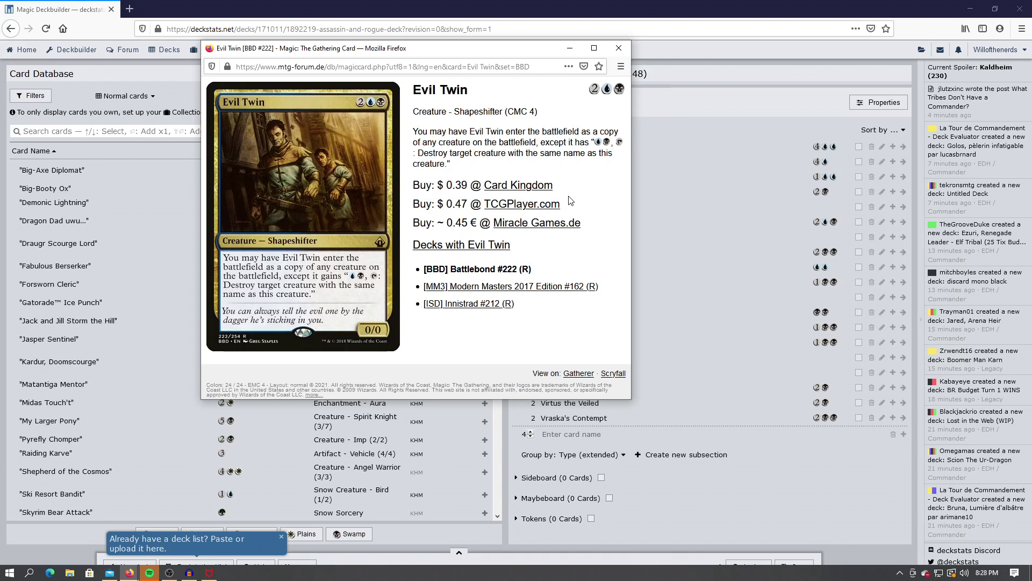
left_click(618, 48)
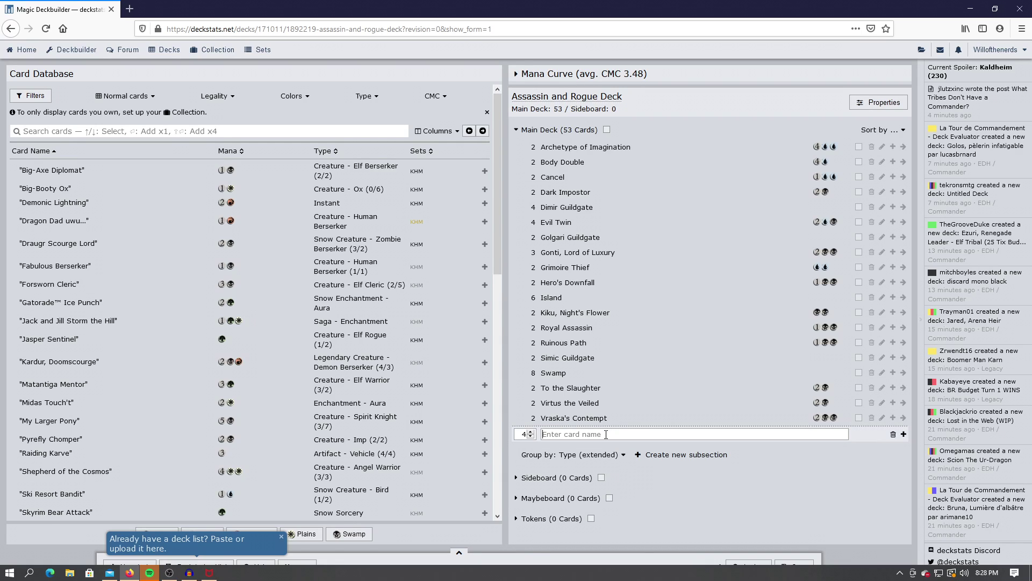
Add Etrata, the Silencer to the main deck with its quantity set to 3, view its card details and close them
type("etrat")
left_click(602, 442)
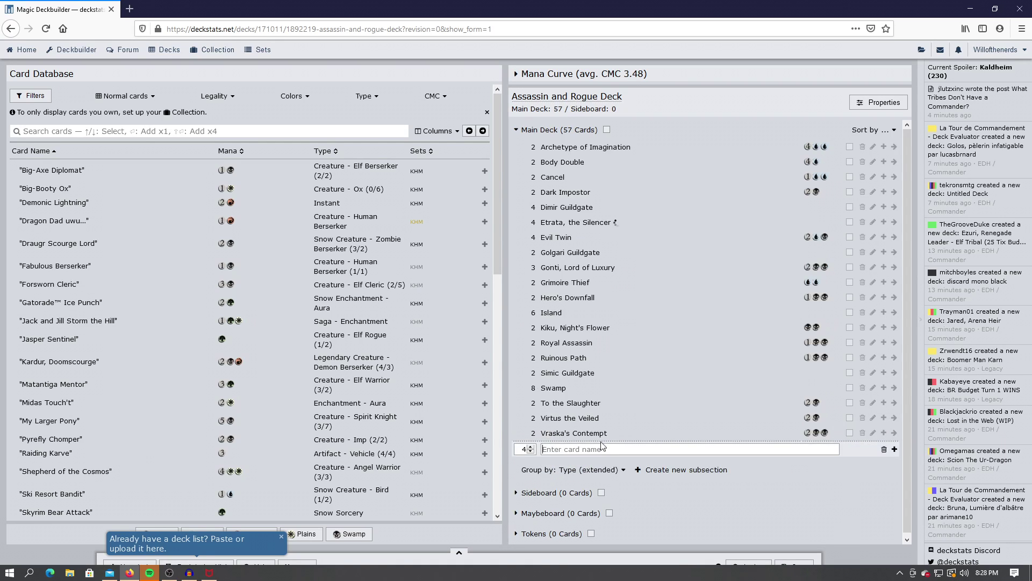
left_click(535, 225)
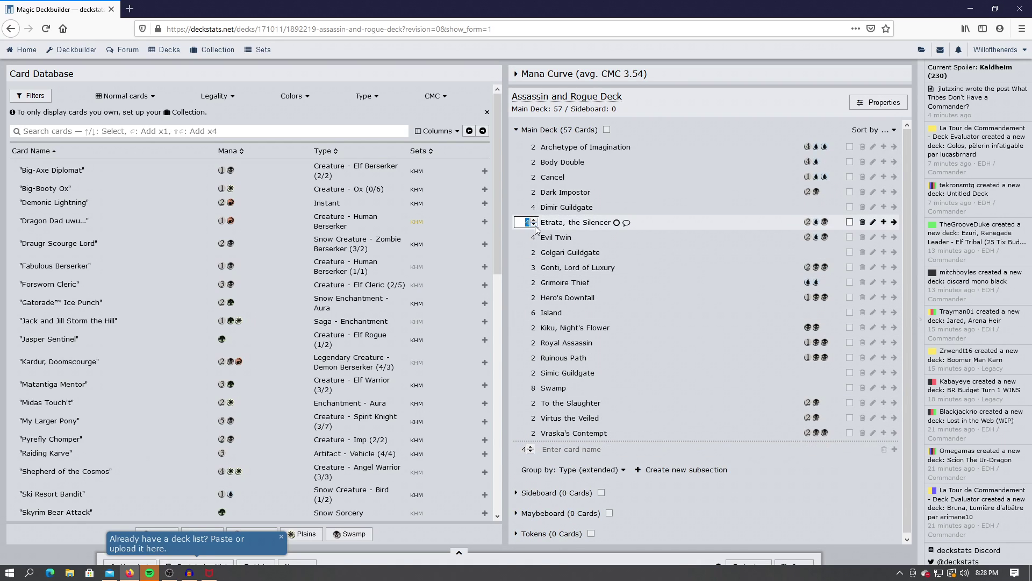
left_click(589, 223)
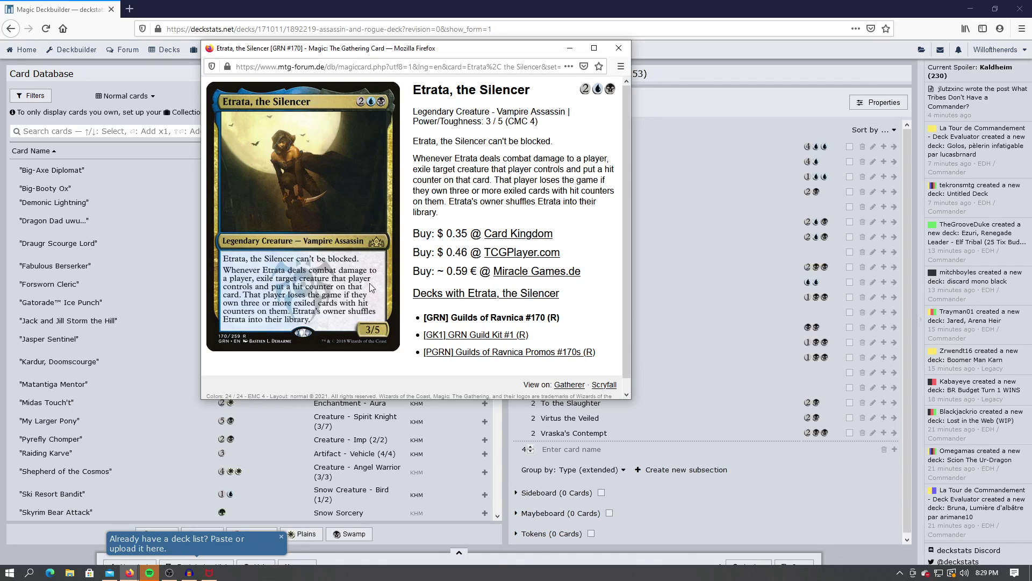
left_click(618, 48)
Add Vela the Night-Clad to the main deck with its quantity set to 2, view its card details and close them
left_click(590, 450)
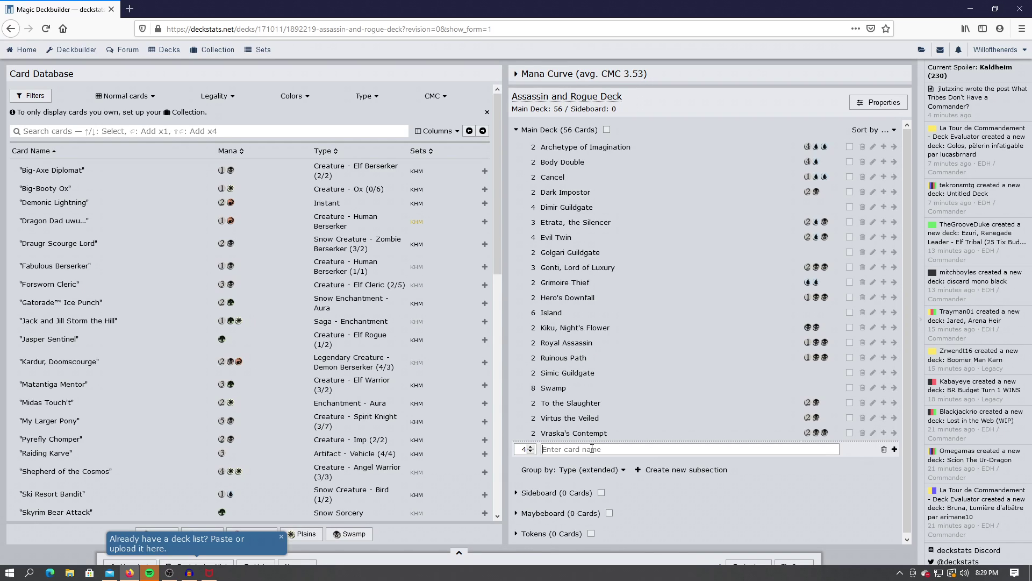
type("vela")
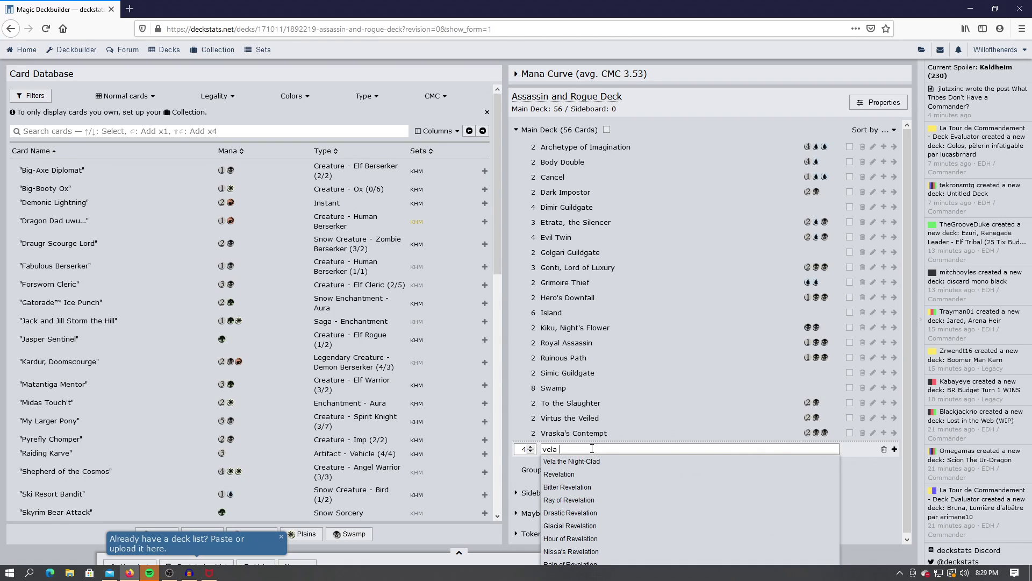
key("Down")
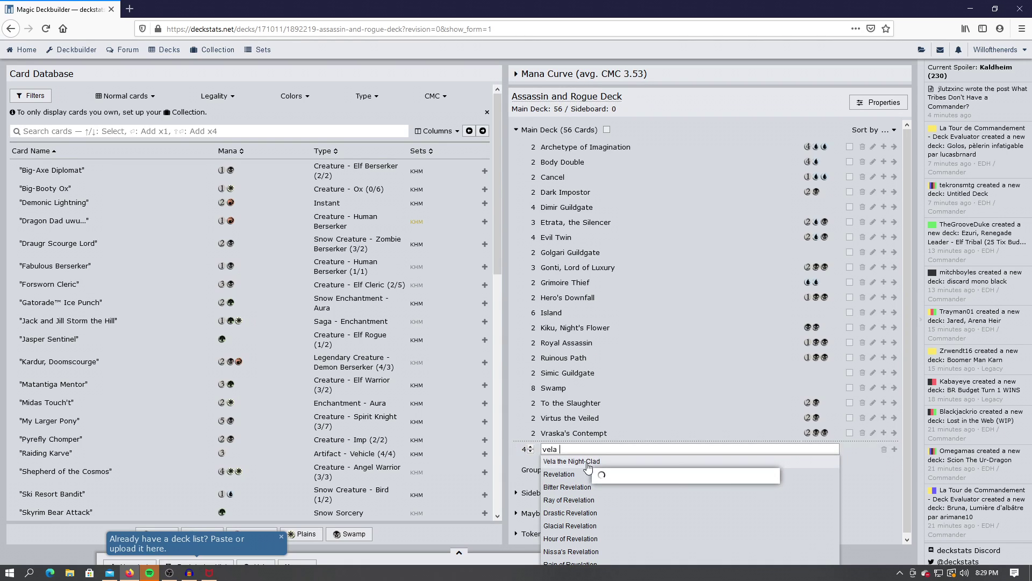
key("Return")
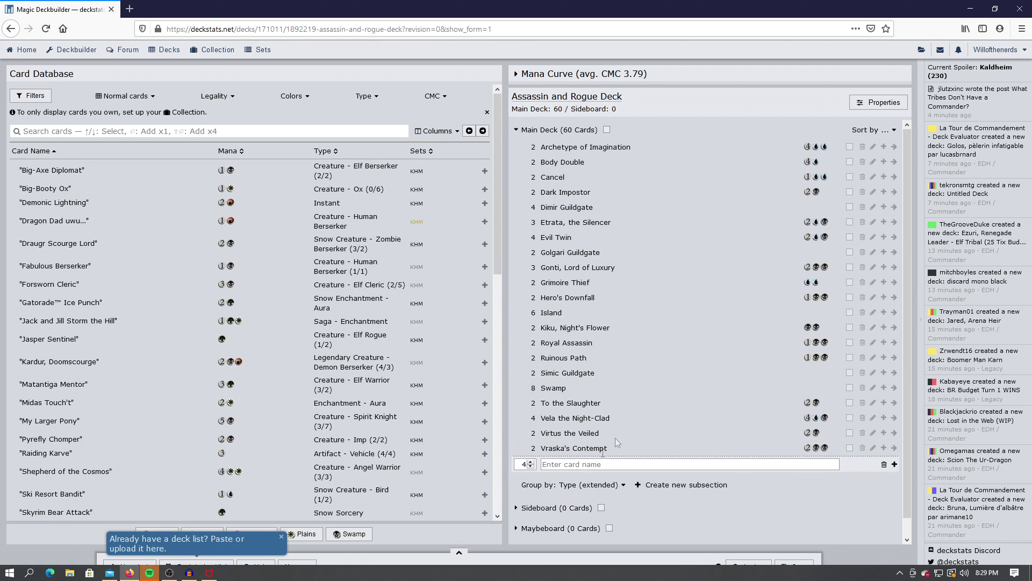
left_click(534, 422)
left_click(554, 418)
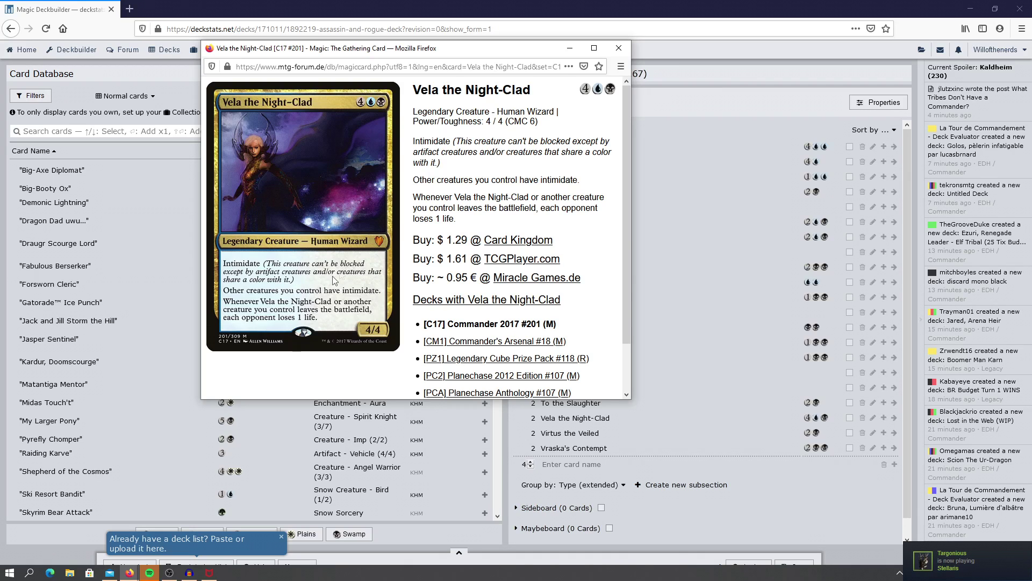
left_click(619, 48)
Add 4 copies of Vraska the Unseen to the main deck, view its card details and close them
left_click(622, 463)
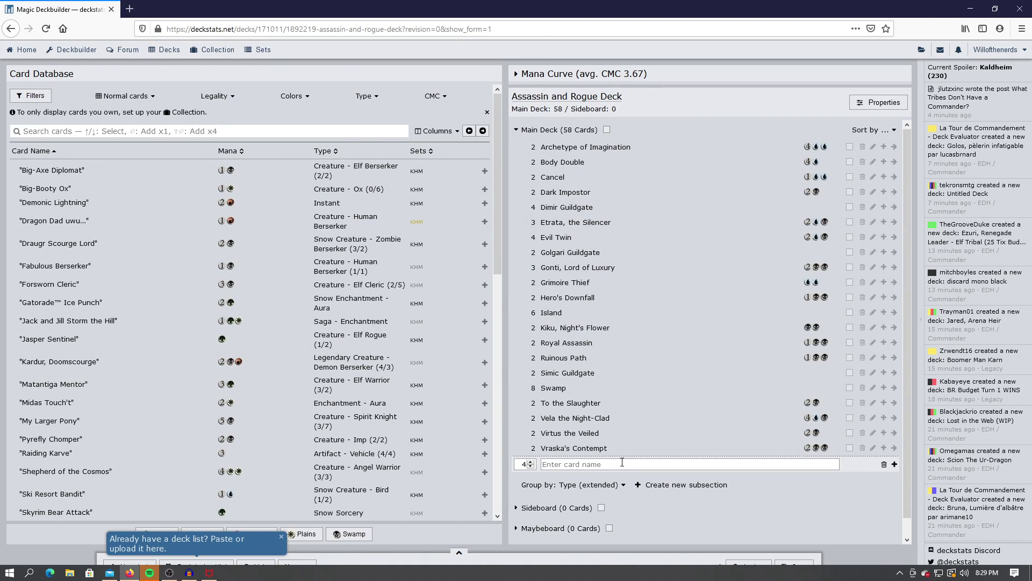
type("vraska")
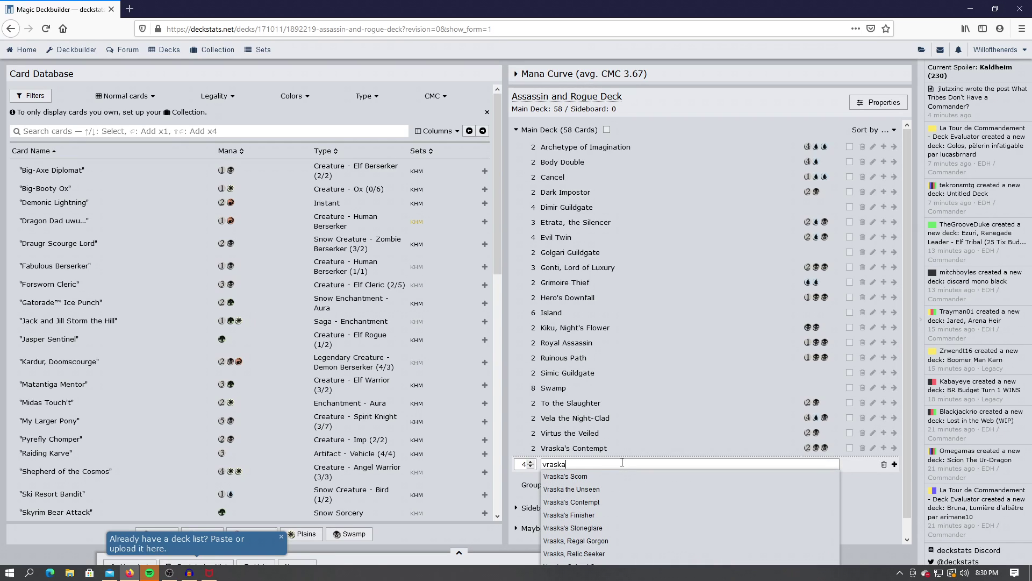
type(" the")
left_click(720, 475)
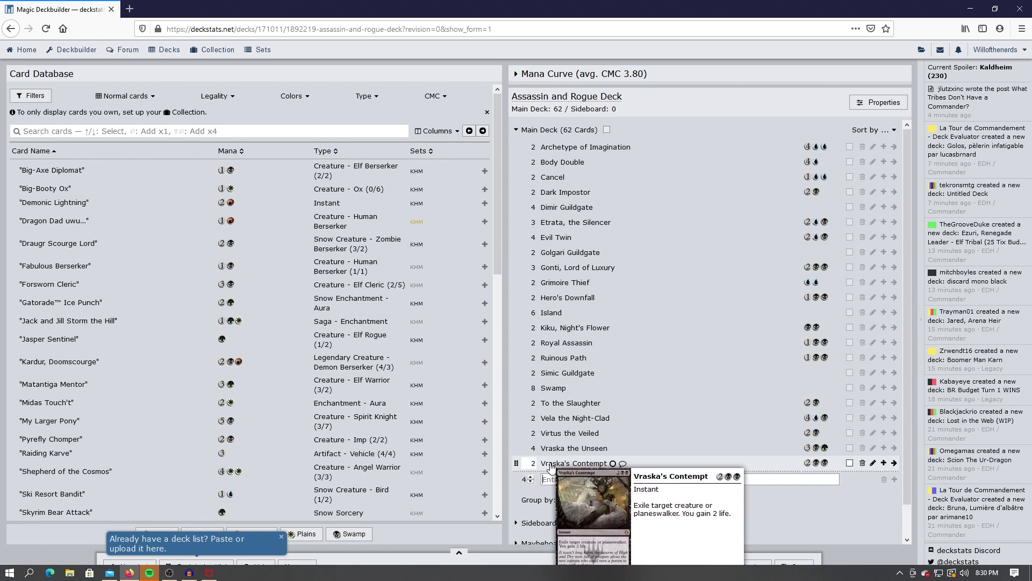
left_click(556, 448)
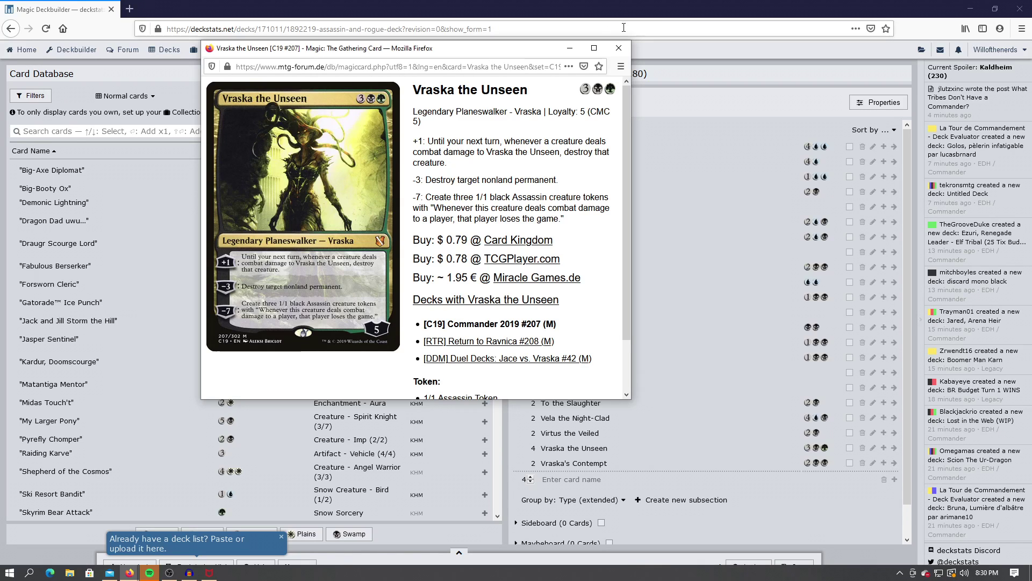
left_click(624, 47)
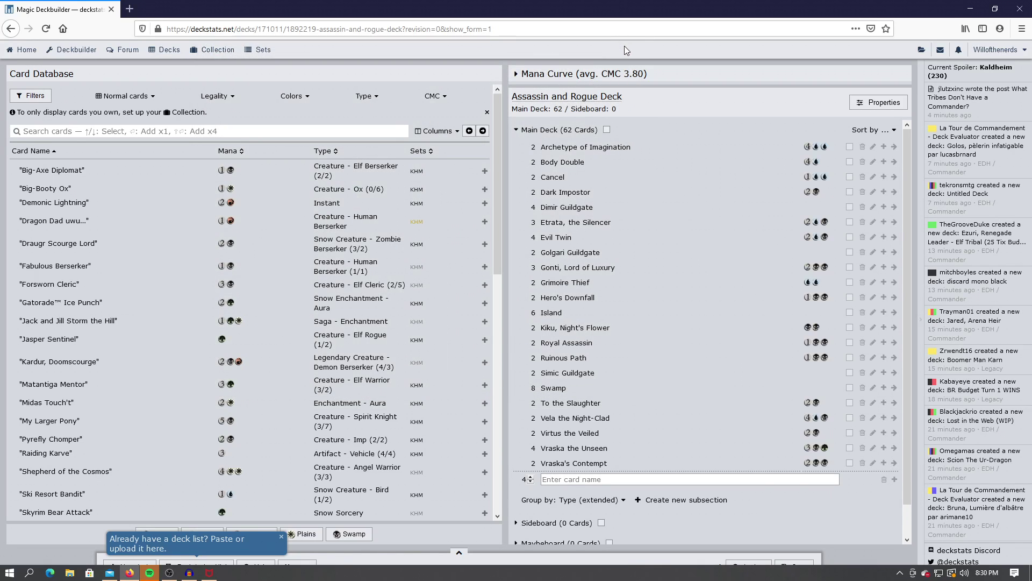